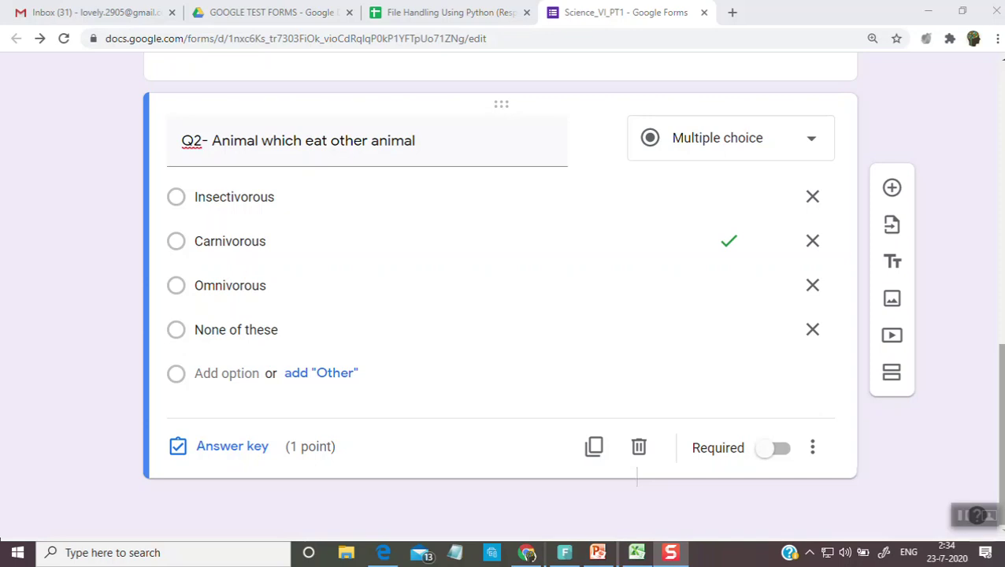
Add a new question after Q2, begin its title with "Q3-" and set its type to Checkboxes.
click(887, 188)
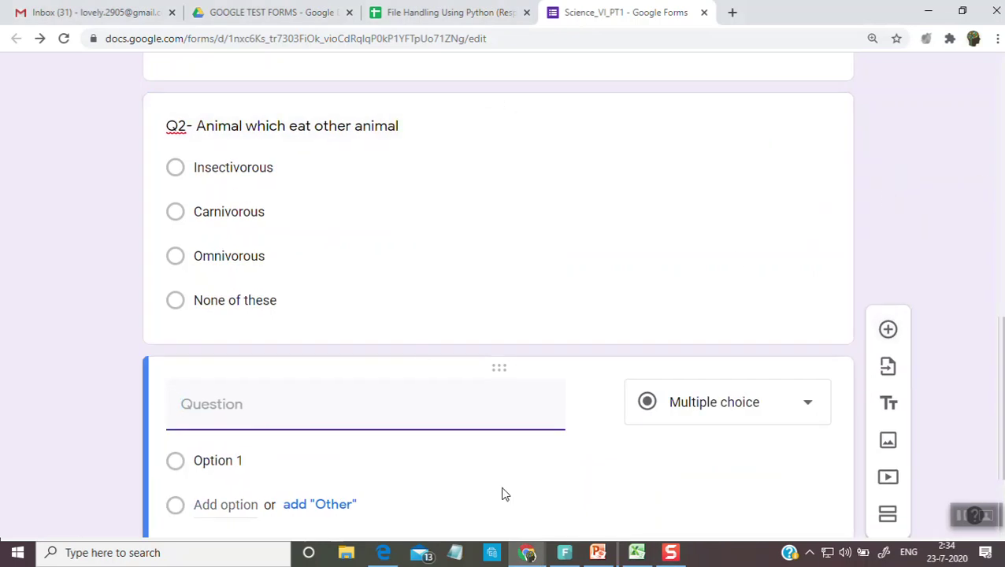
text(Q3-)
click(695, 416)
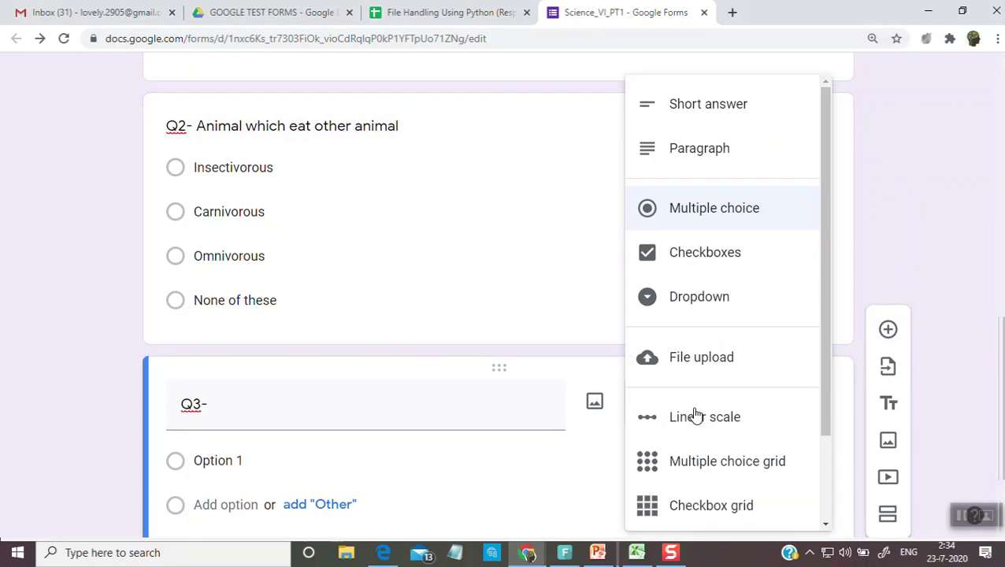
click(728, 255)
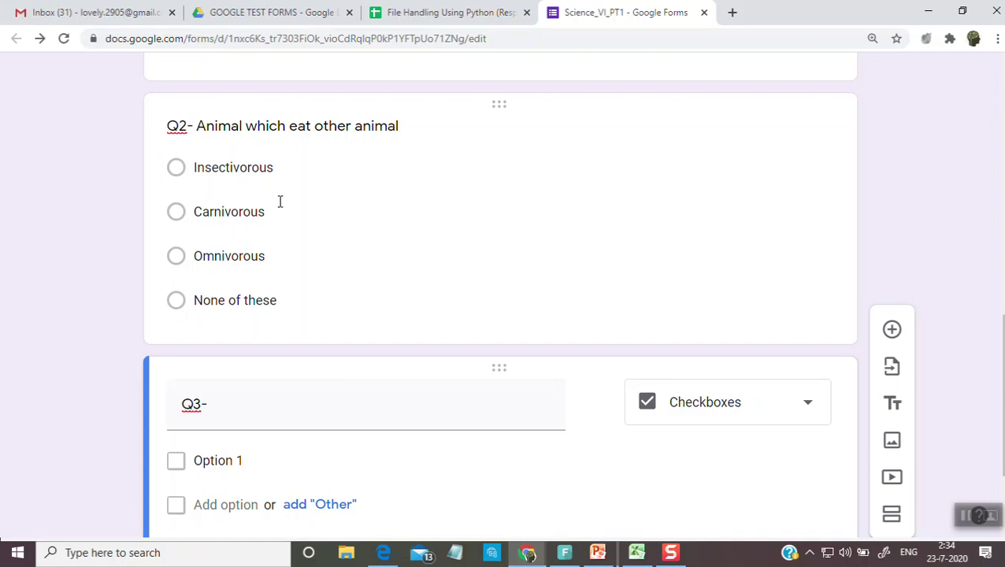
Complete the title of the new checkbox question as "Q3- Favourite icecream".
scroll(394, 404, down, 1)
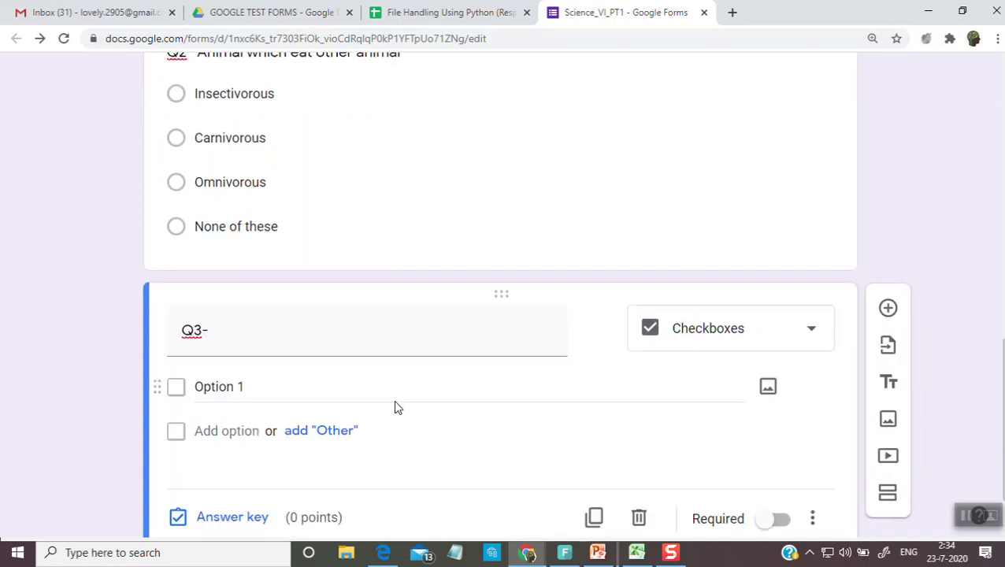
click(269, 341)
click(270, 341)
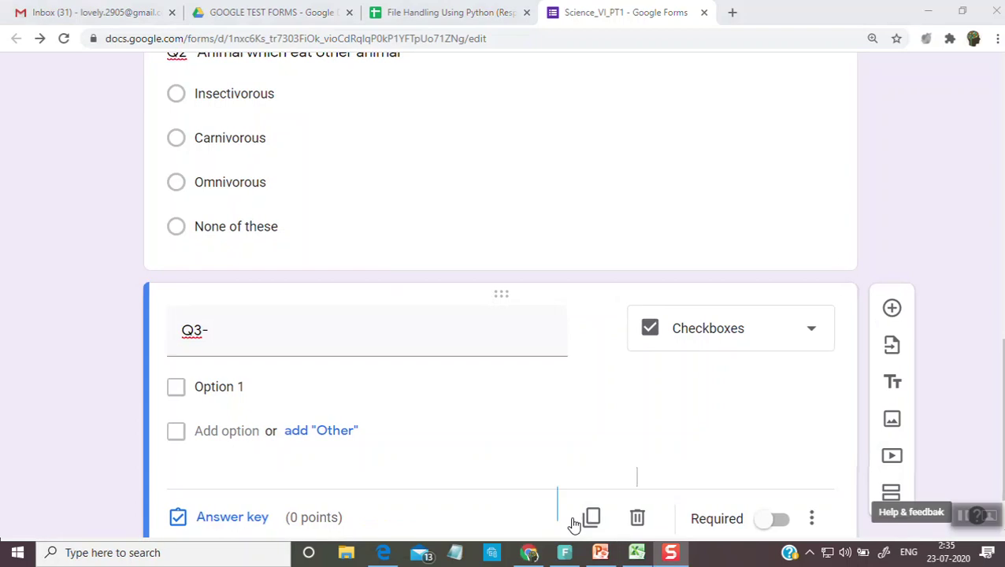
click(273, 334)
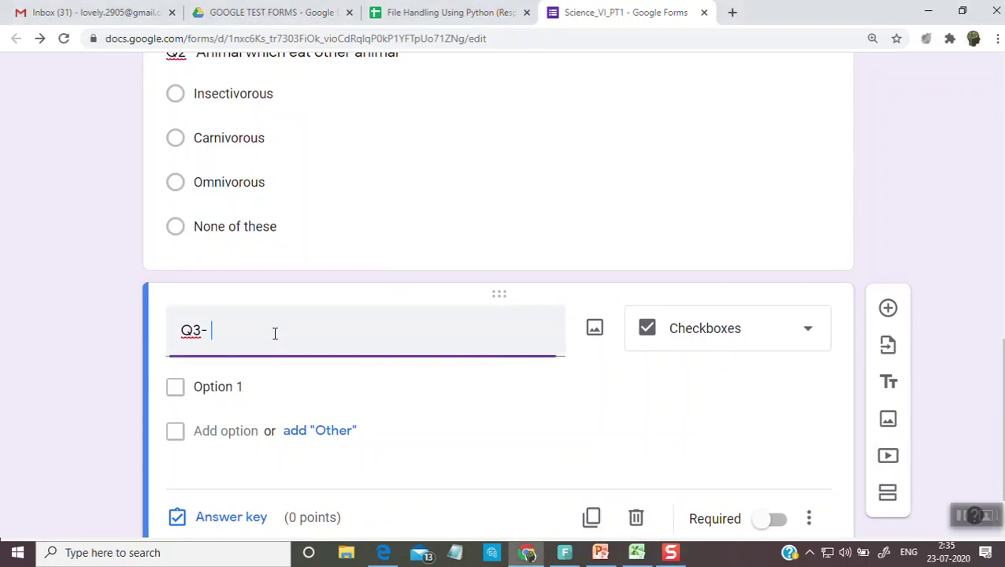
text(Favouri)
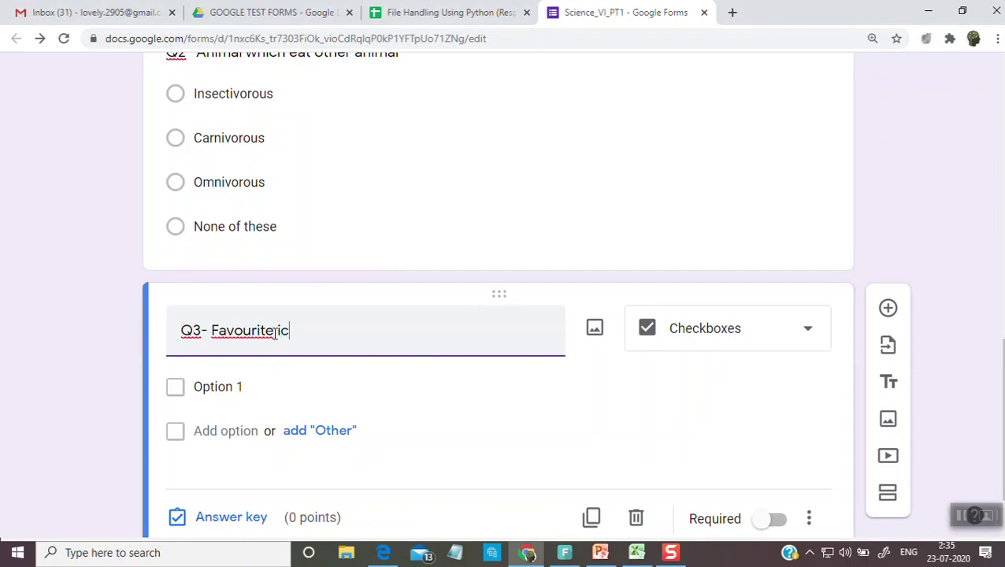
text(te icecream)
click(276, 331)
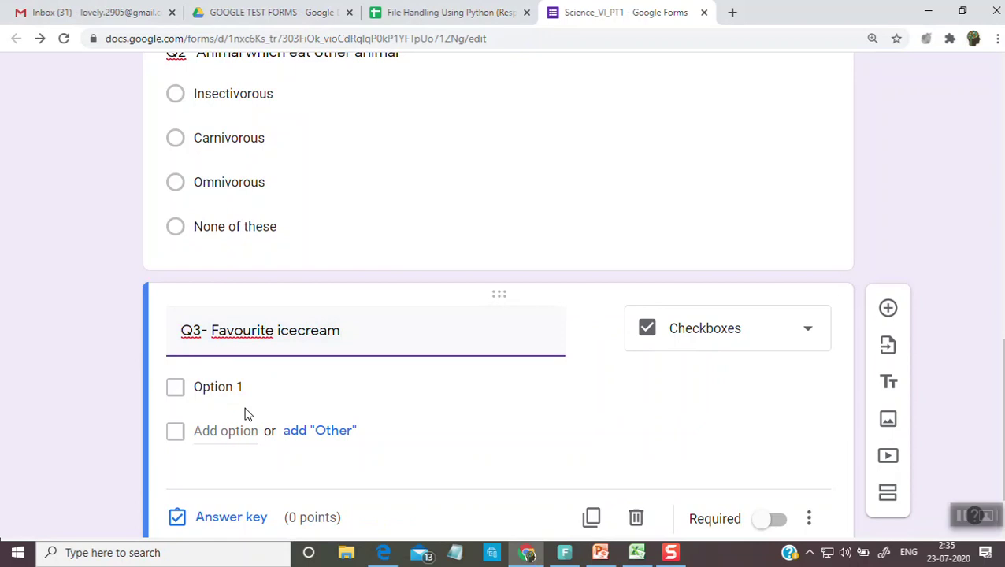
Enter the Q3 answer options "Vanila", "Strawberry" and "Choclate".
click(238, 394)
text(Vanila)
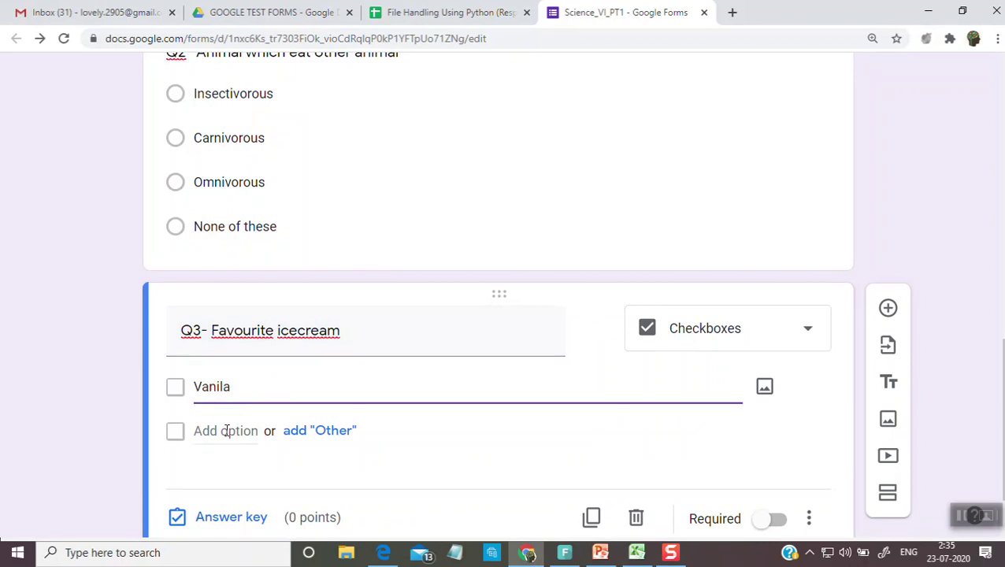
click(226, 431)
text(Strawberr)
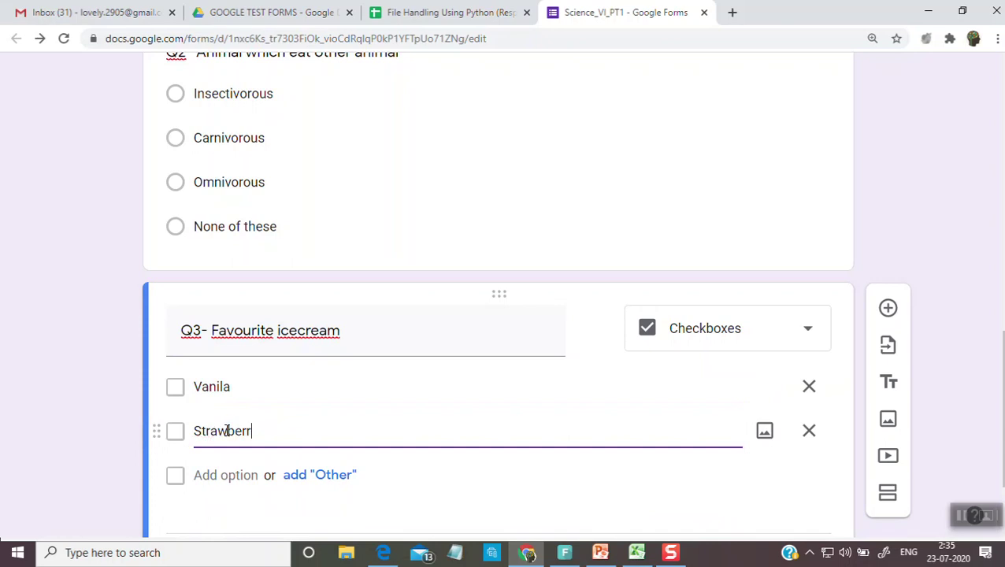
scroll(213, 451, down, 1)
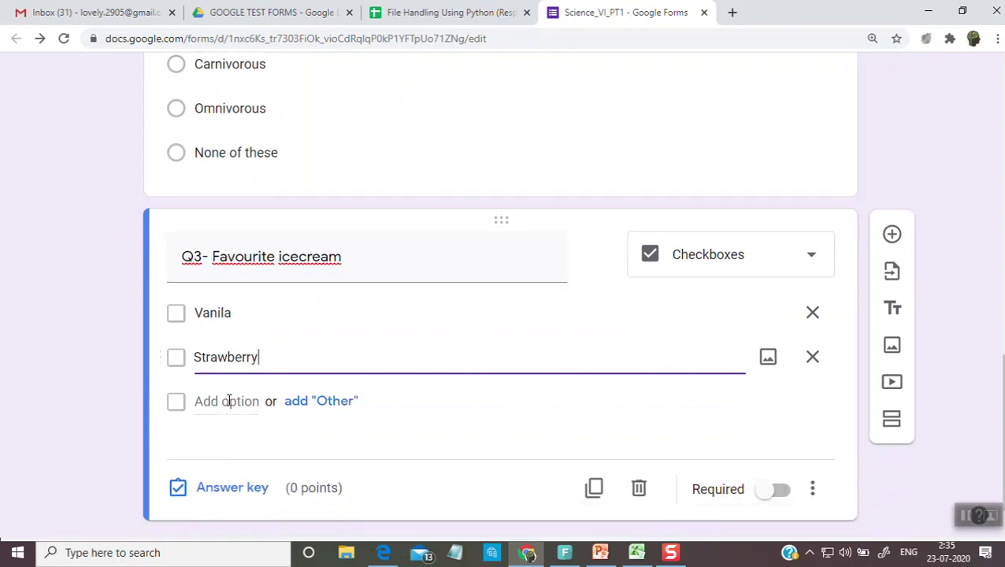
click(228, 401)
text(Choclate)
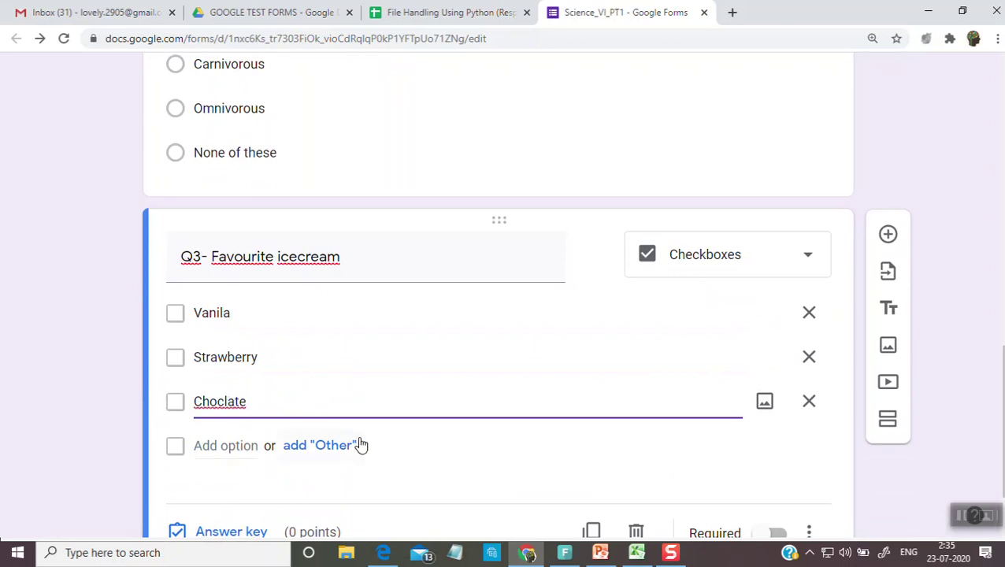
scroll(359, 441, down, 1)
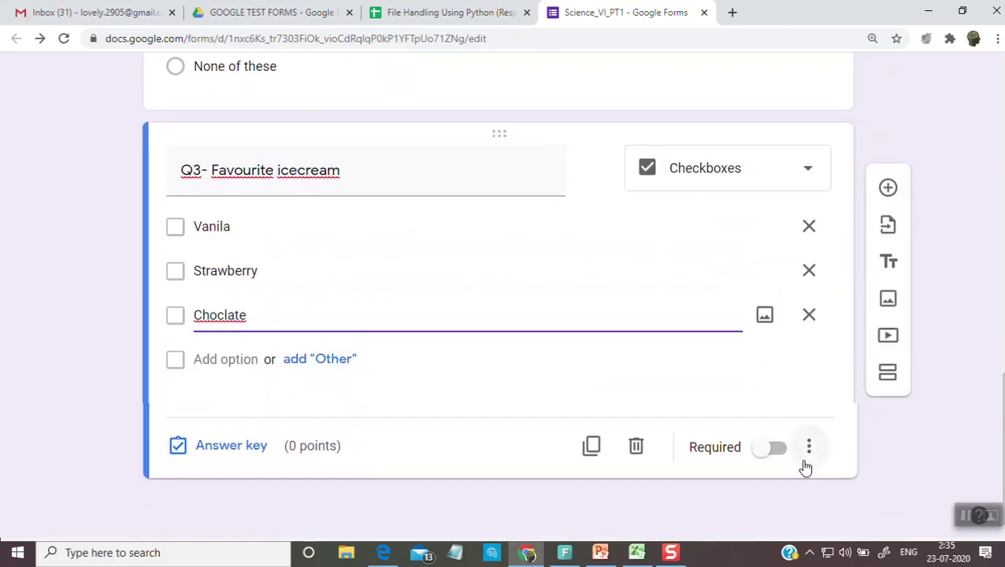
Preview the form and test it by answering Carnivorous for Q2 and ticking Vanila and Choclate for Q3.
scroll(826, 429, up, 15)
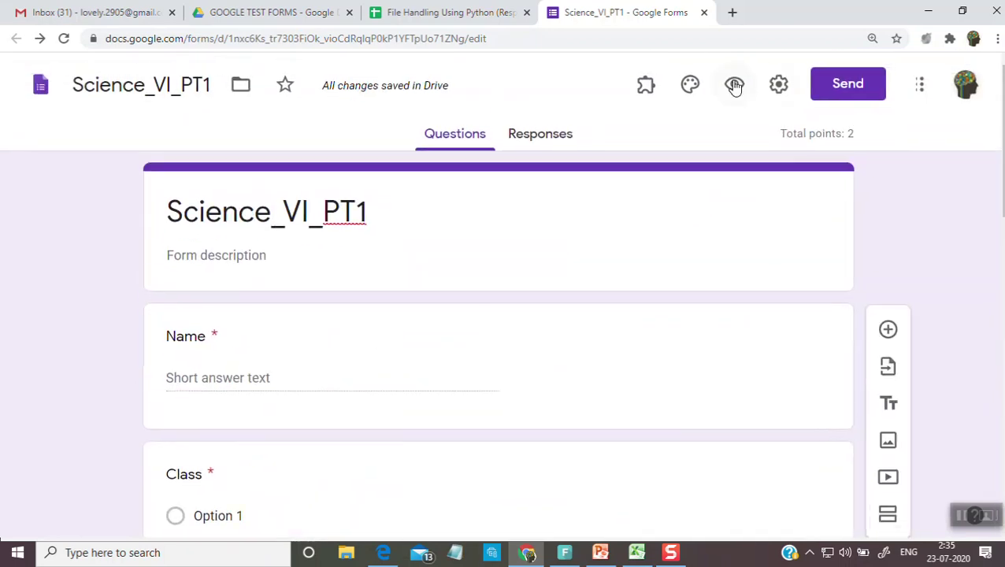
click(733, 85)
scroll(632, 297, down, 10)
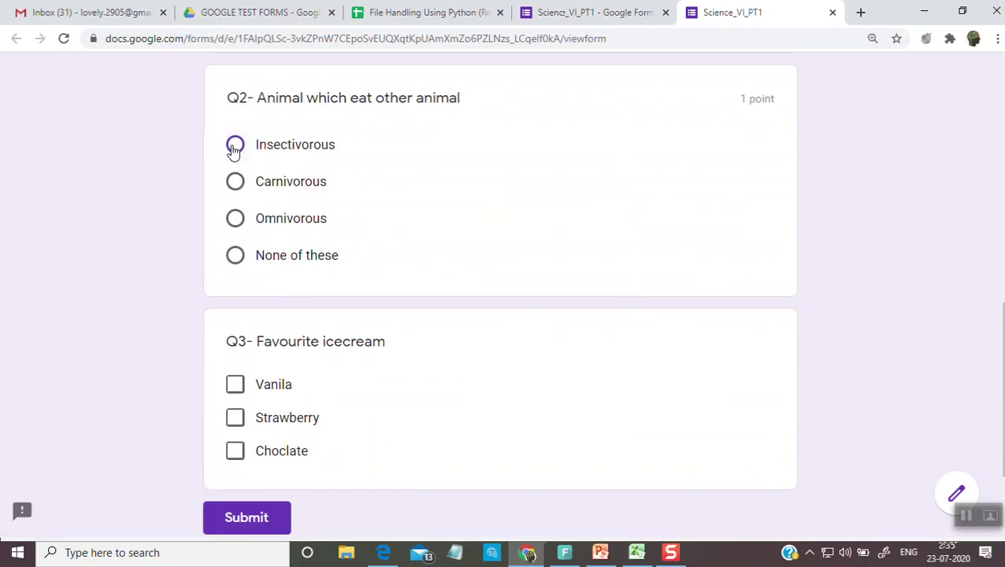
click(235, 146)
click(235, 182)
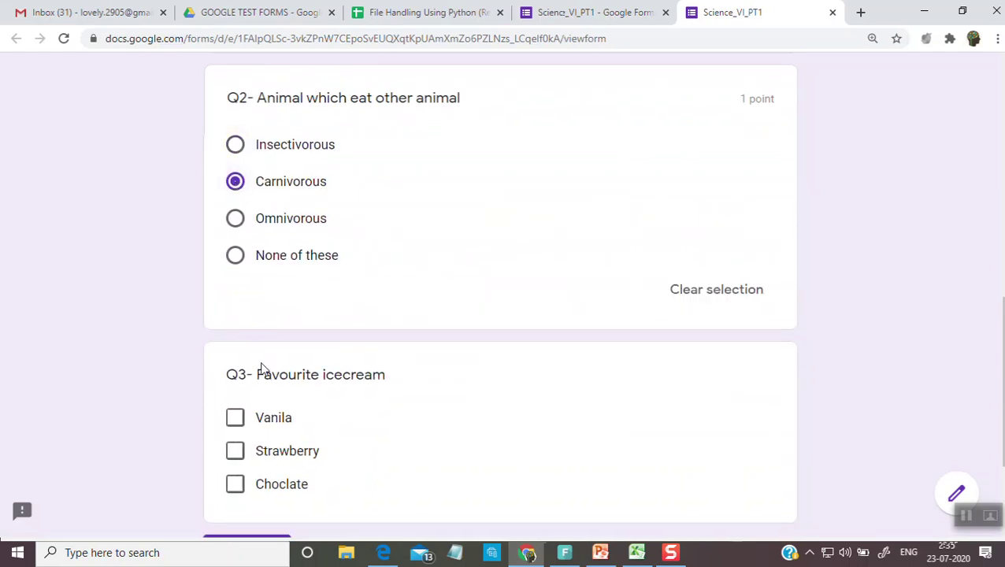
click(235, 417)
click(236, 485)
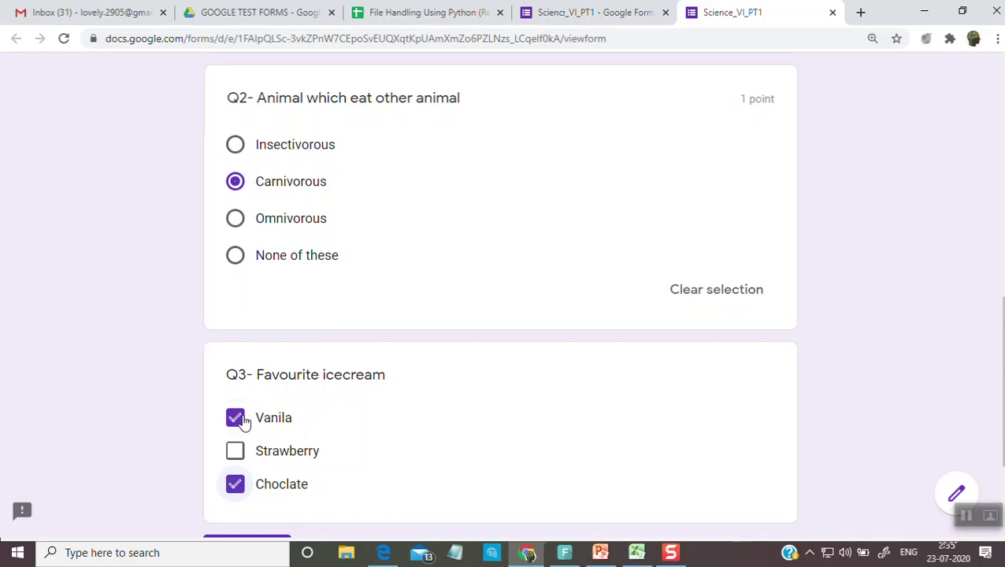
Back in the form editor, add a Dropdown question after Q3 and title it "Q4-".
click(627, 15)
scroll(596, 337, down, 12)
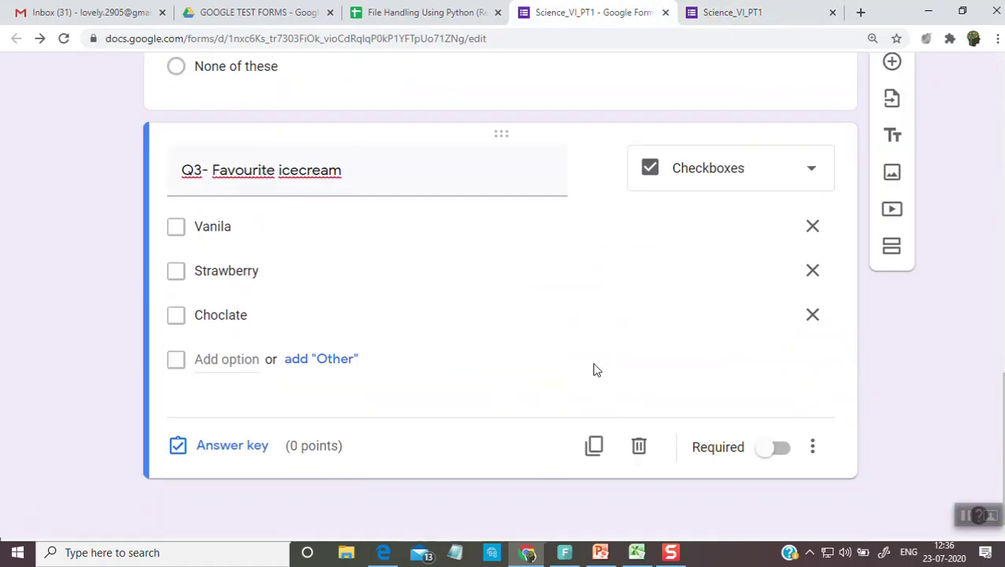
click(884, 191)
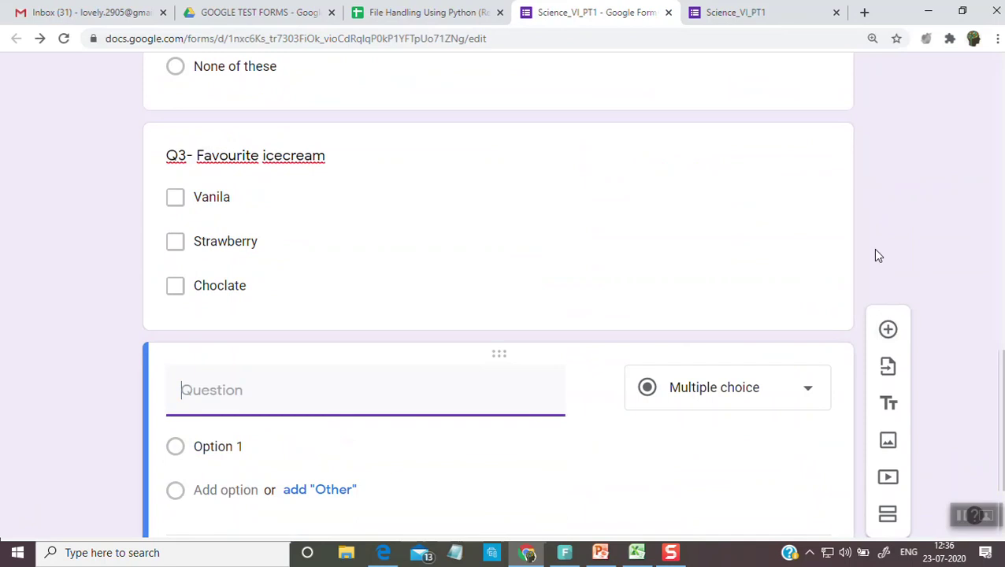
click(789, 406)
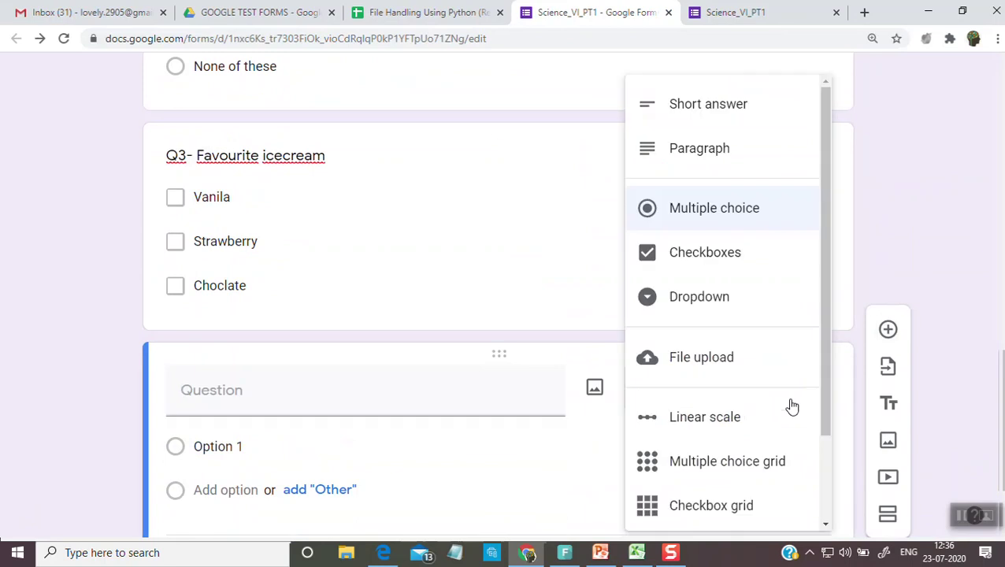
click(712, 297)
click(312, 402)
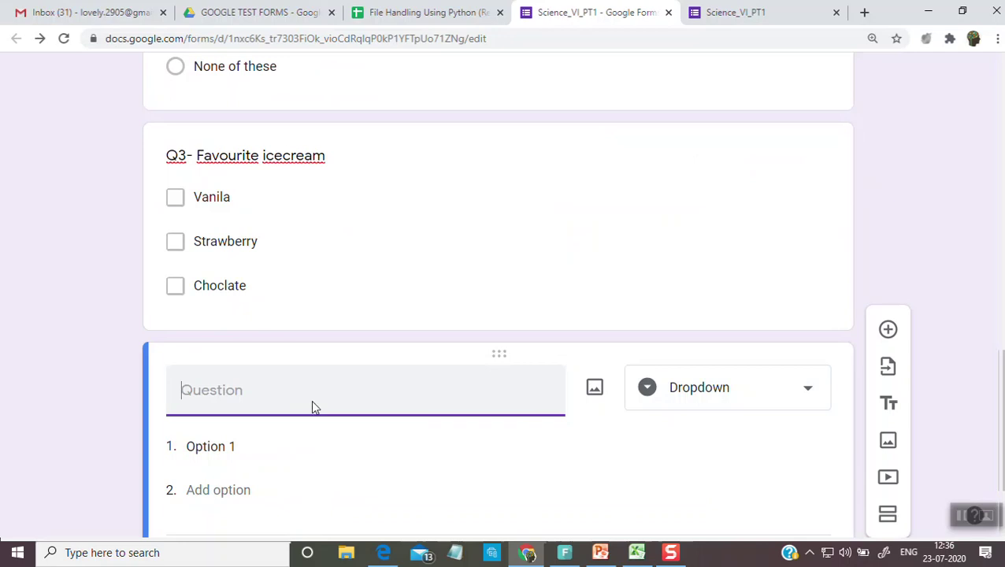
text(Q4-)
Enter the Q4 dropdown options "VI A", "VI B" and "VI C".
click(274, 449)
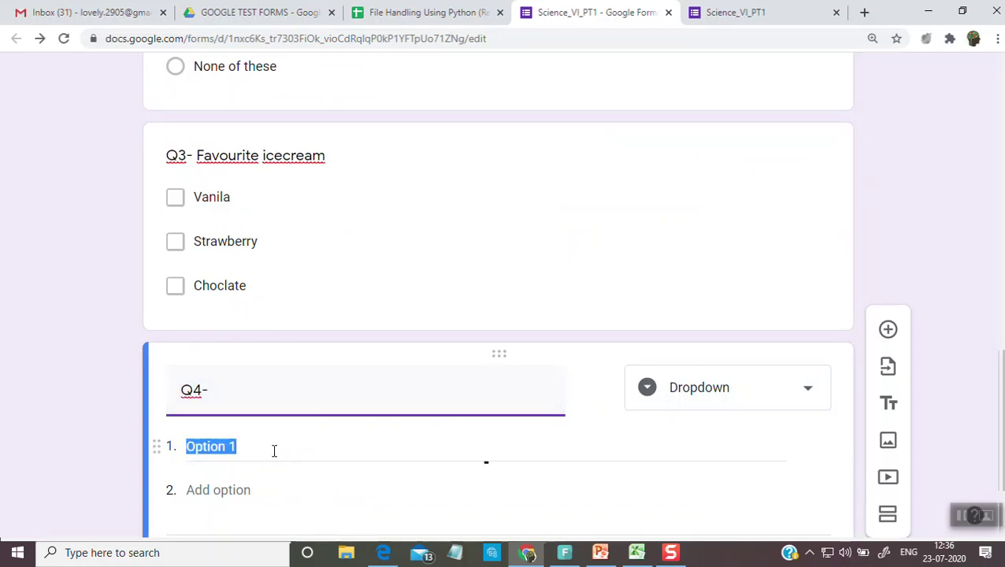
text(VI A)
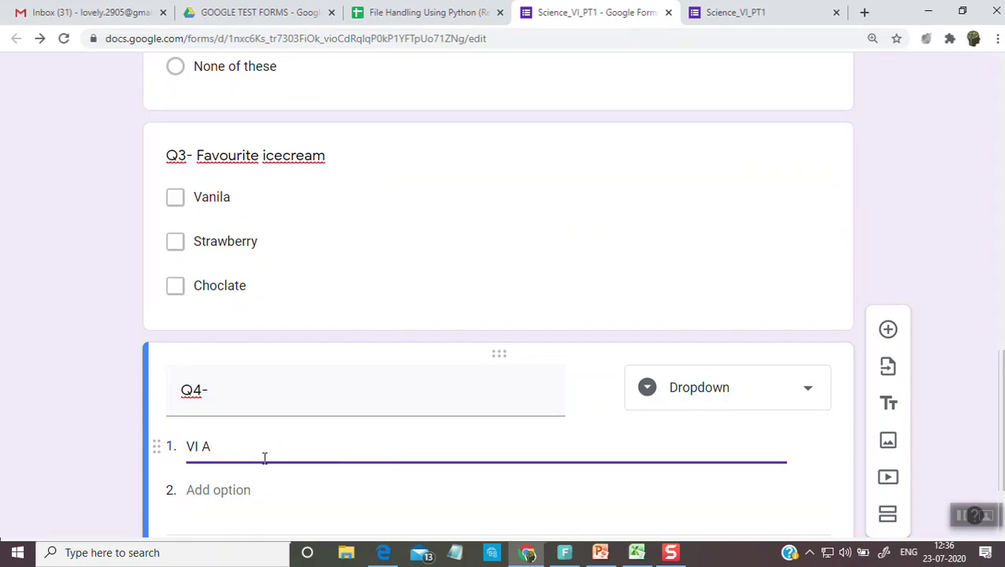
click(252, 493)
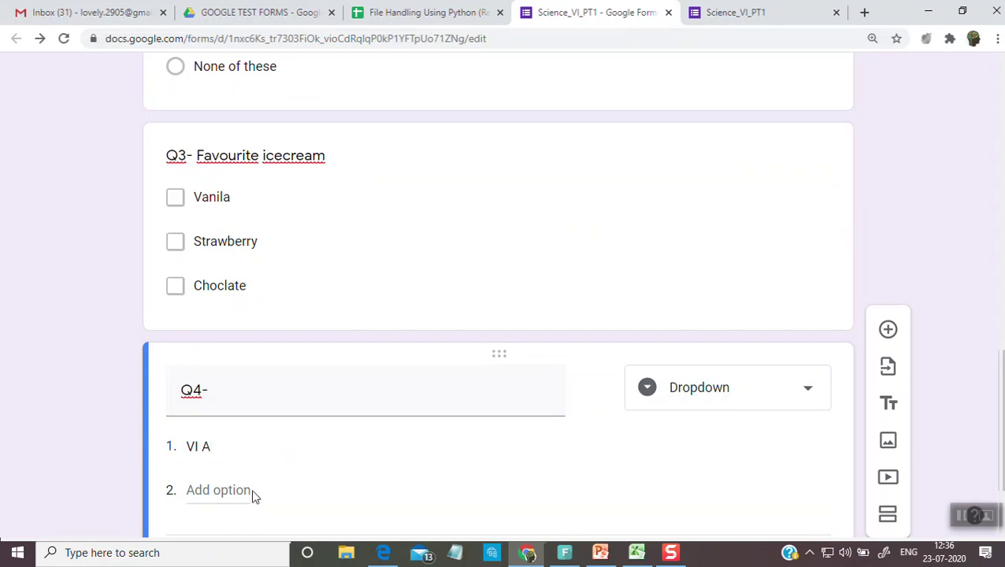
click(246, 490)
text(VI B)
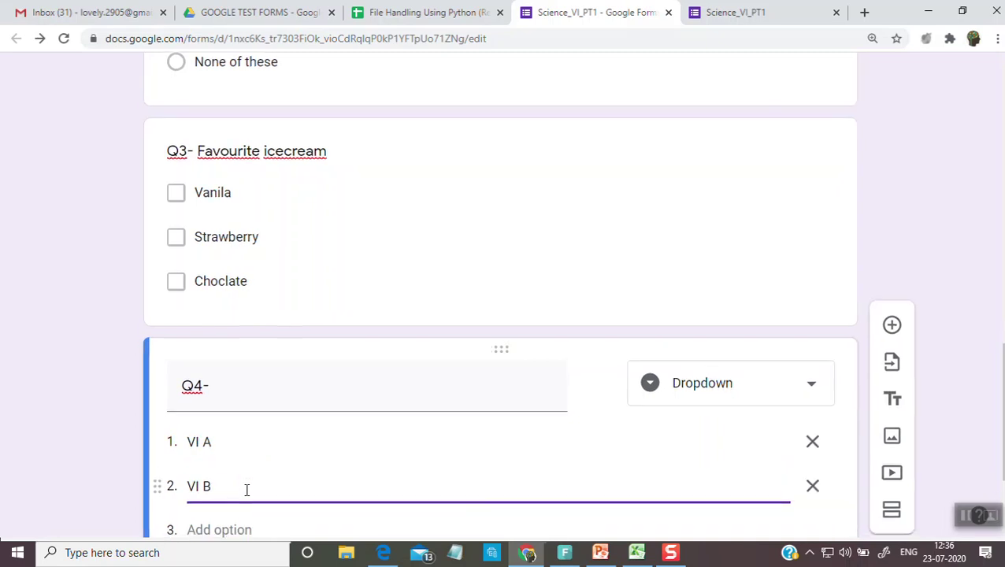
scroll(246, 490, down, 1)
click(230, 460)
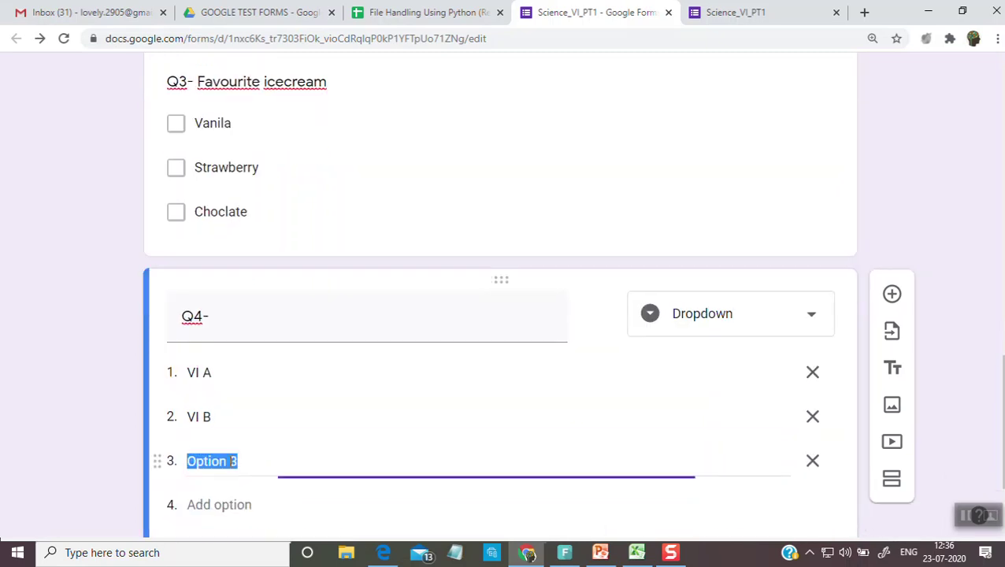
text(VI C)
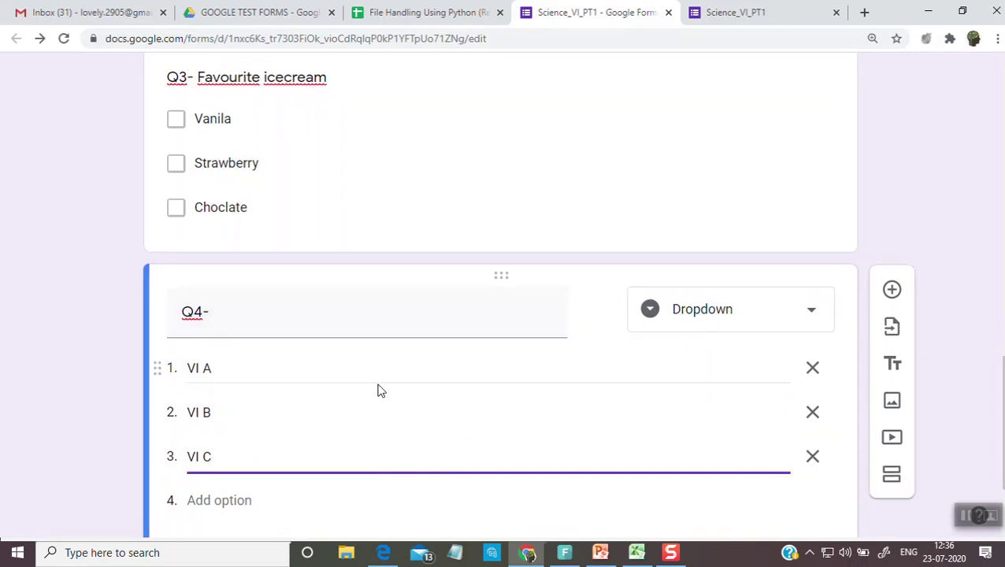
Open the answer key of Q4 and close it without choosing a correct answer.
scroll(338, 409, down, 2)
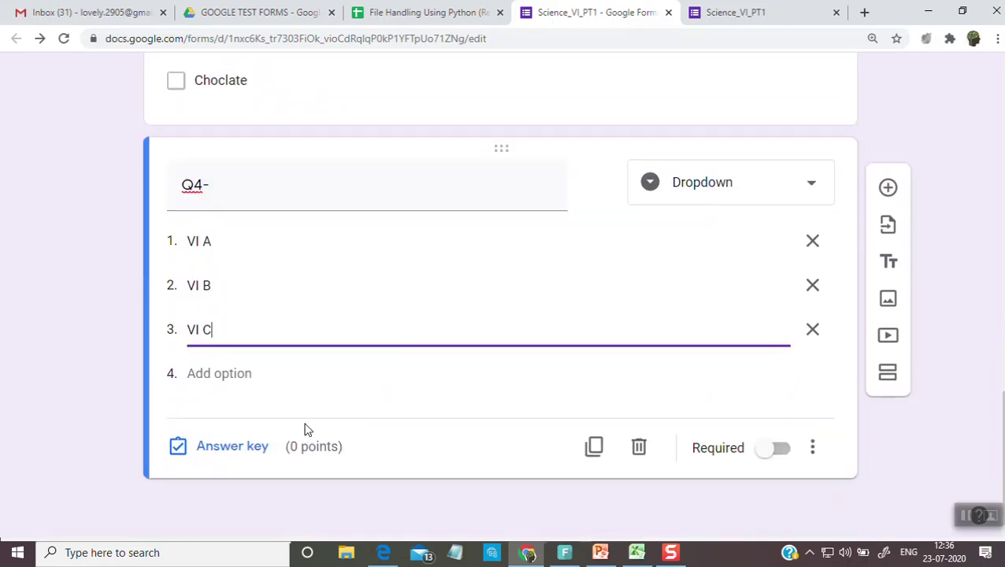
click(226, 446)
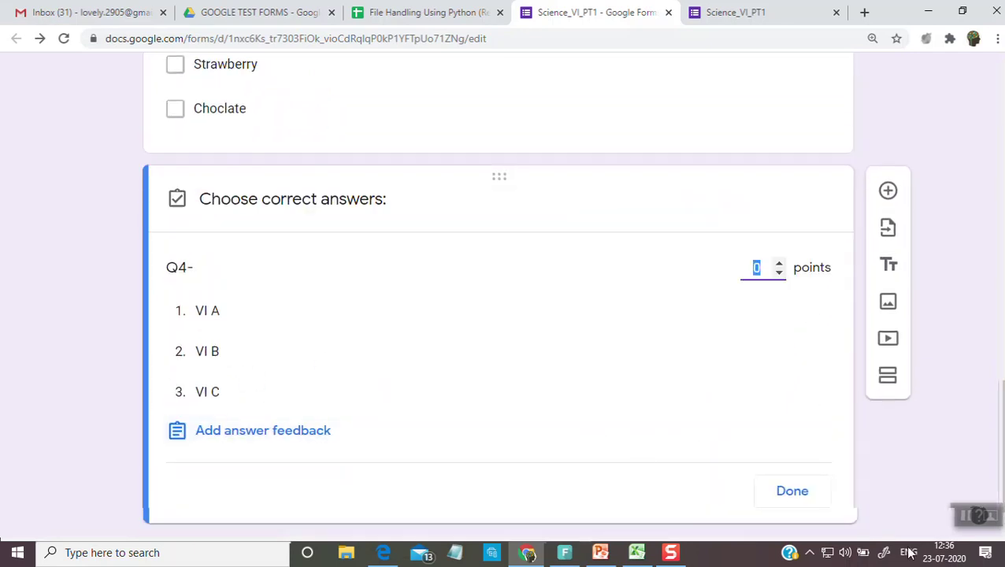
click(797, 492)
Preview the form, test the Q4 dropdown by choosing VI B, and return to the form editor.
scroll(904, 447, up, 12)
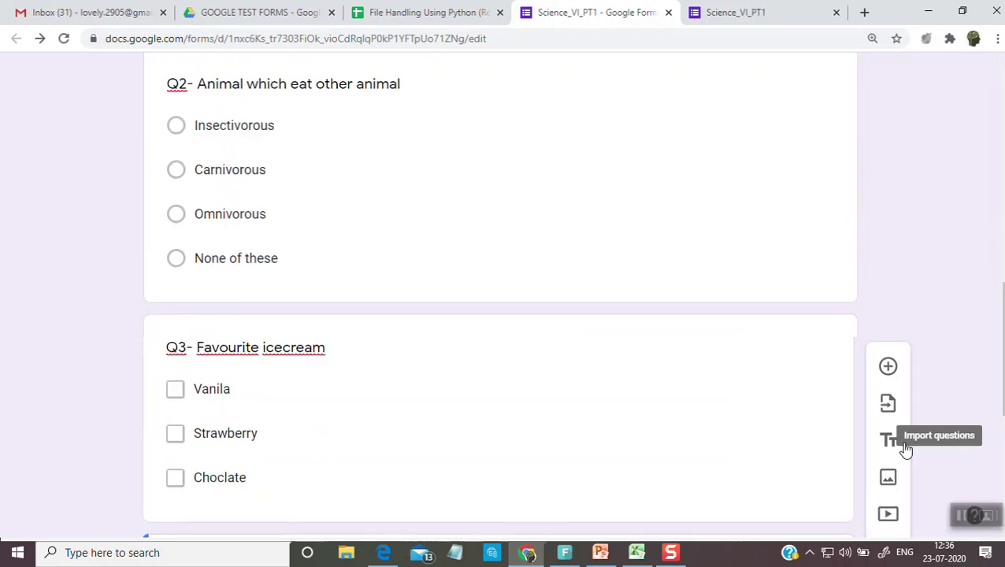
scroll(904, 447, up, 3)
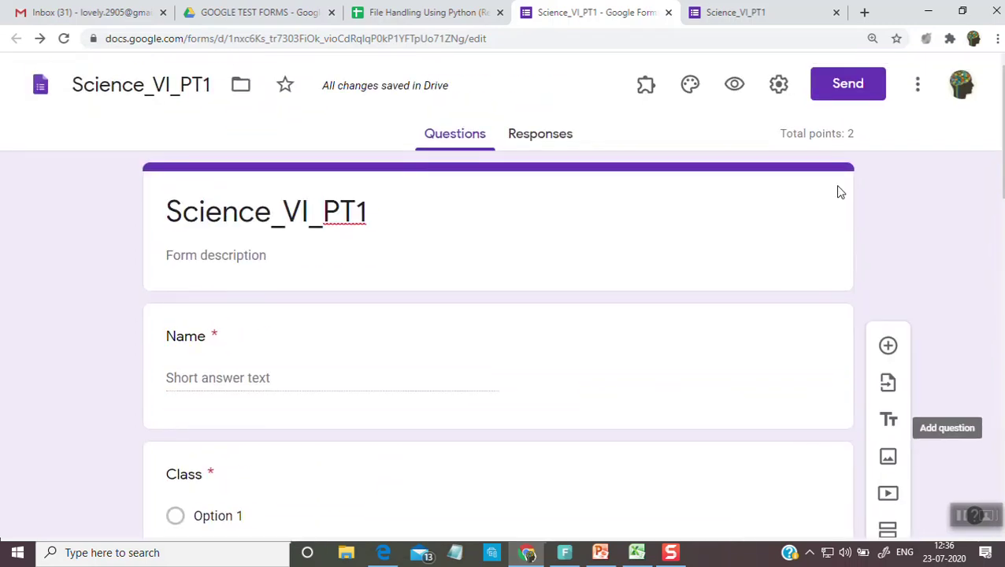
click(733, 84)
scroll(696, 327, down, 10)
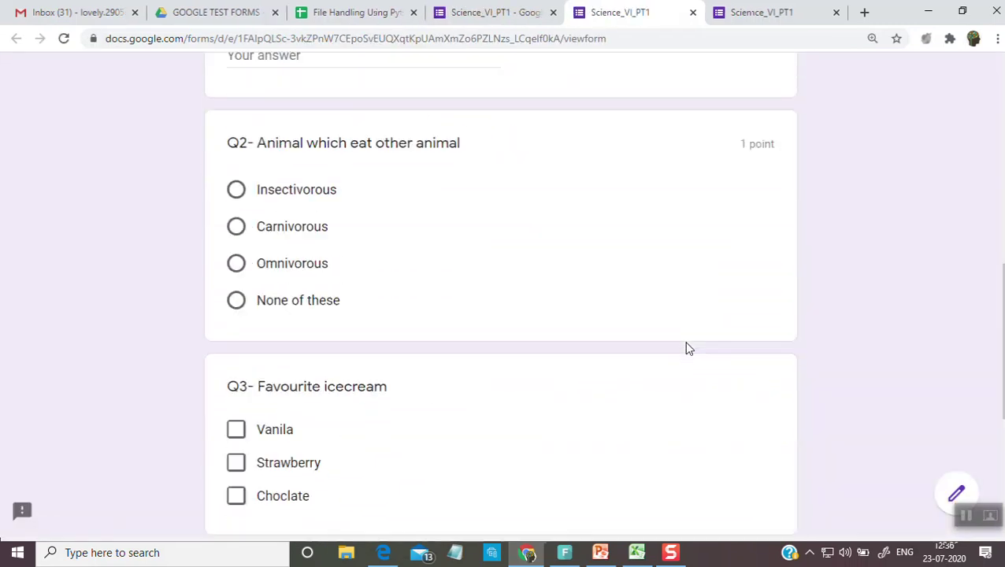
click(368, 327)
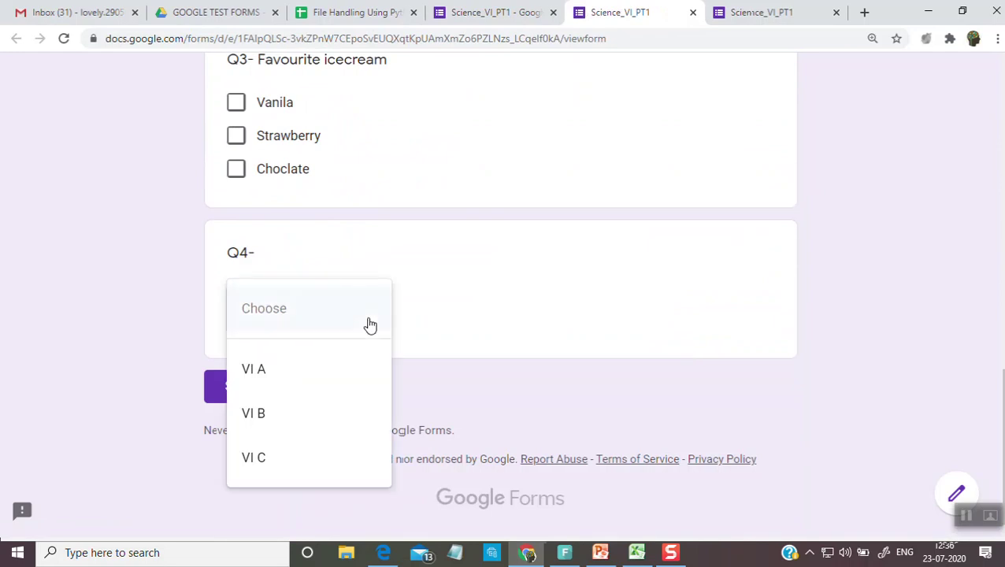
click(262, 415)
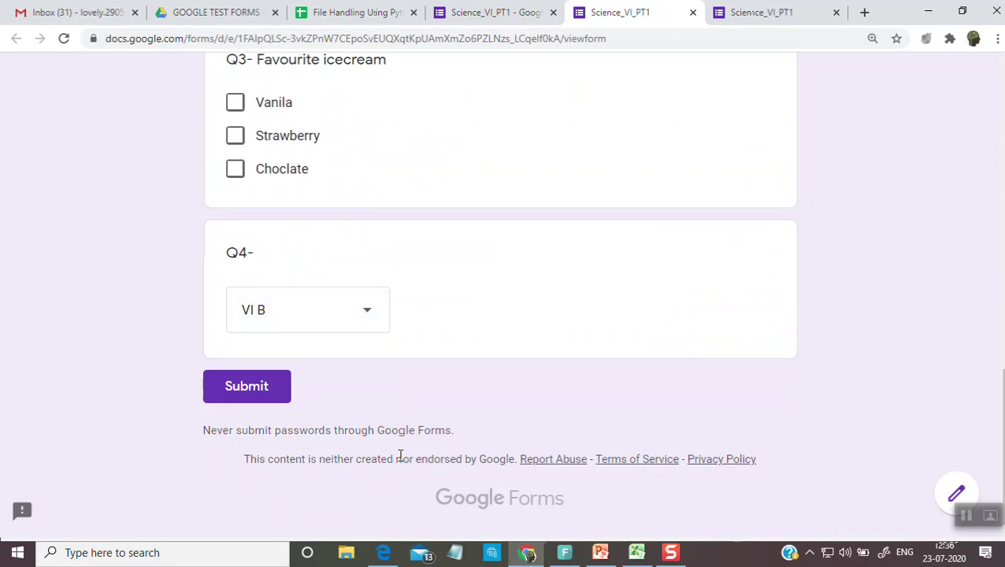
scroll(514, 327, up, 4)
click(529, 12)
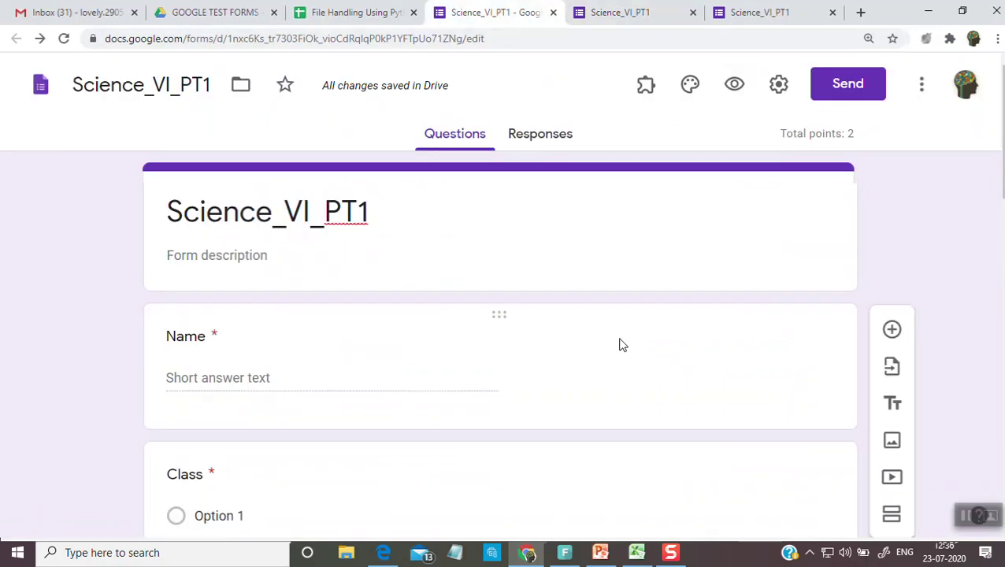
Add a Linear scale question after Q4 and title it "Feedback".
scroll(621, 347, down, 15)
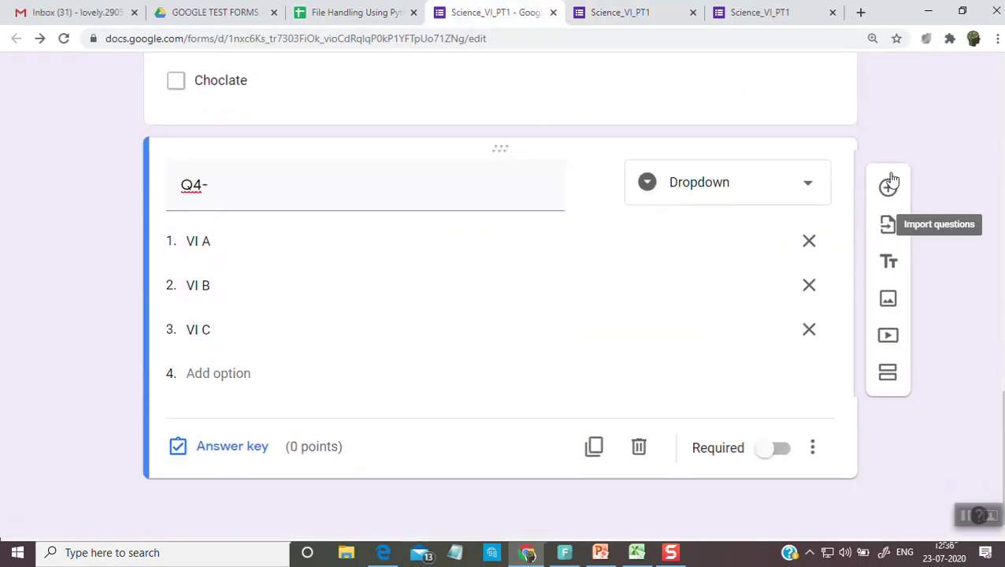
click(888, 187)
click(744, 415)
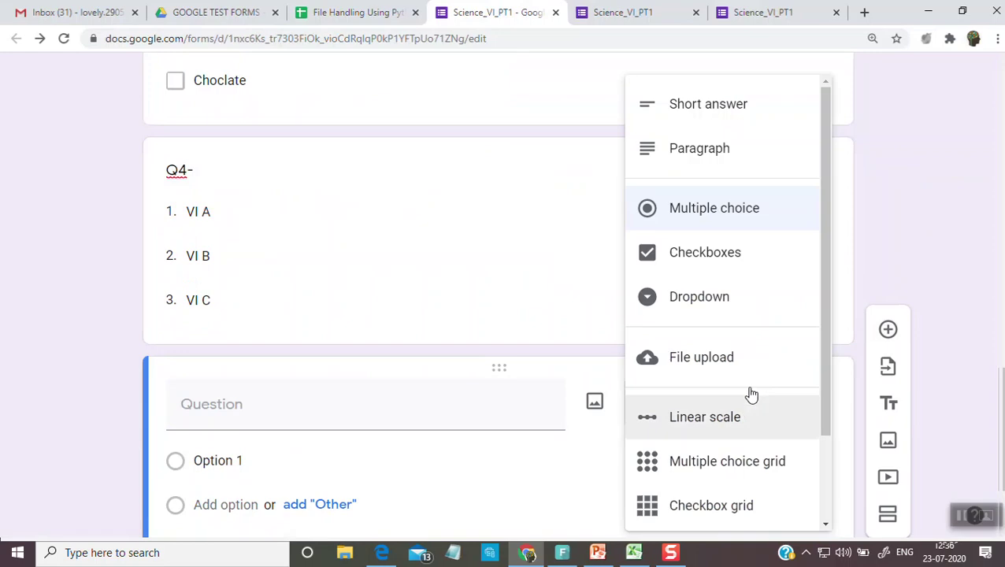
scroll(752, 393, down, 2)
click(718, 318)
click(311, 405)
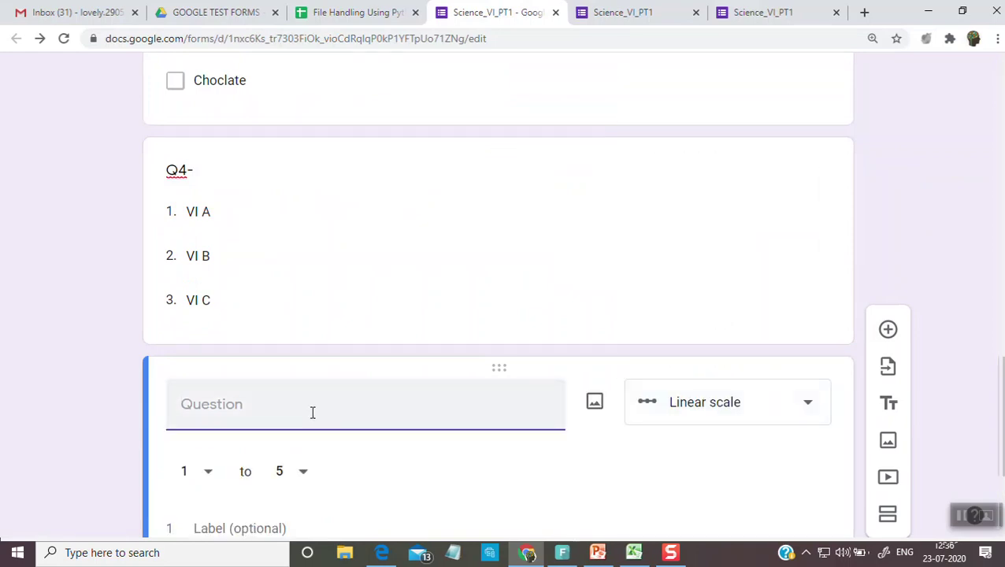
scroll(363, 437, down, 1)
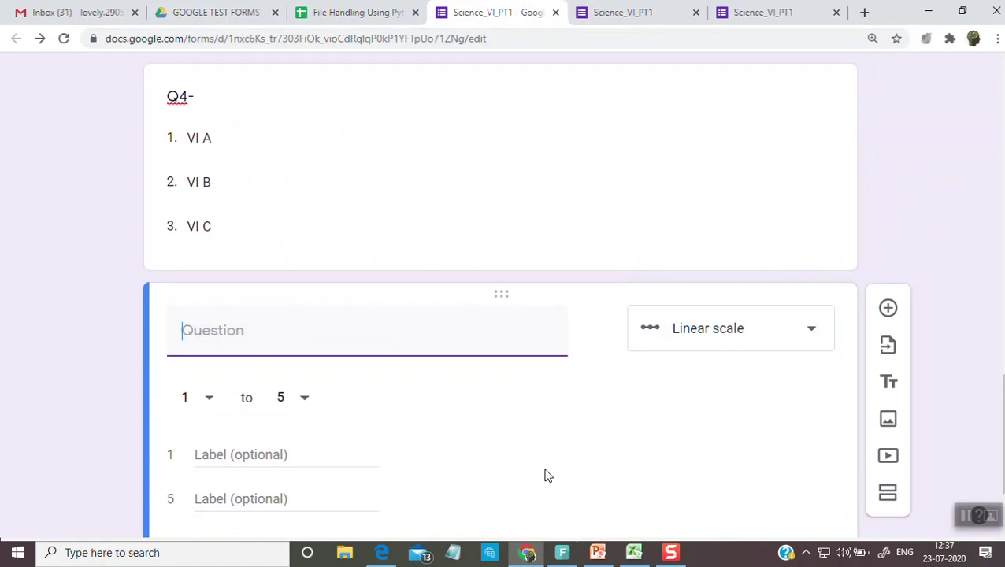
text(Feedback)
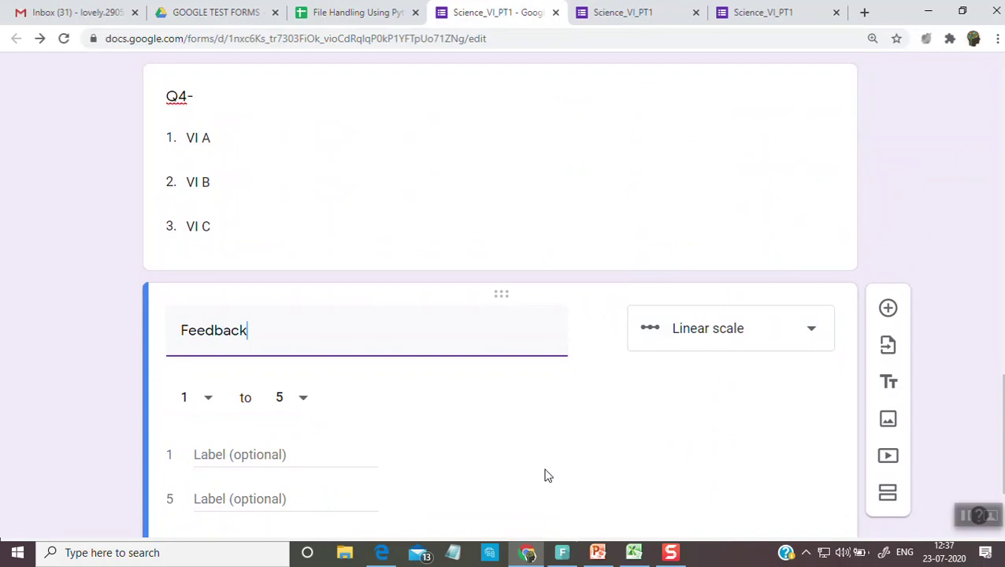
Label value 1 of the Feedback scale "Bad" and value 5 "Excellent".
click(216, 460)
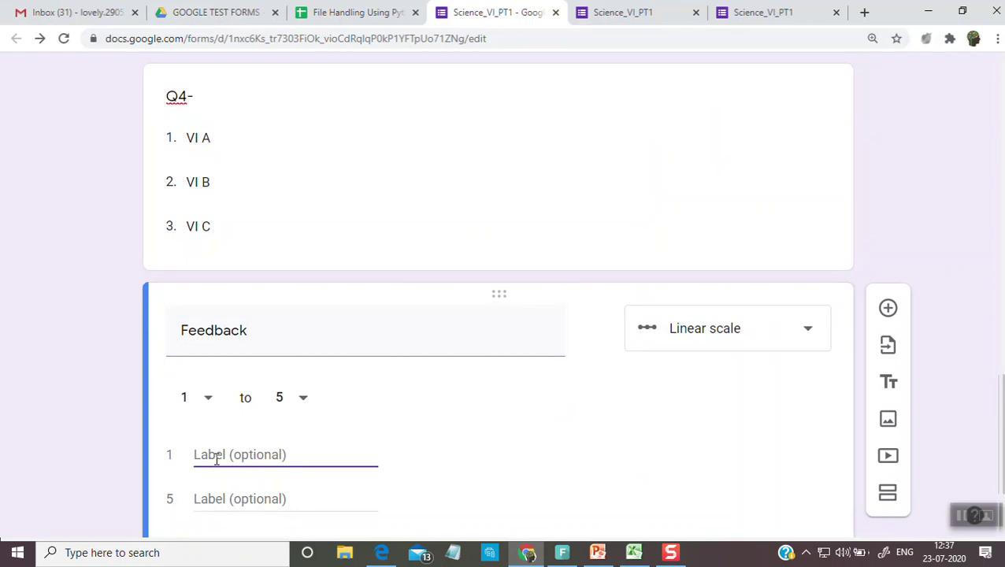
text(Bad)
click(209, 506)
text(Excellent)
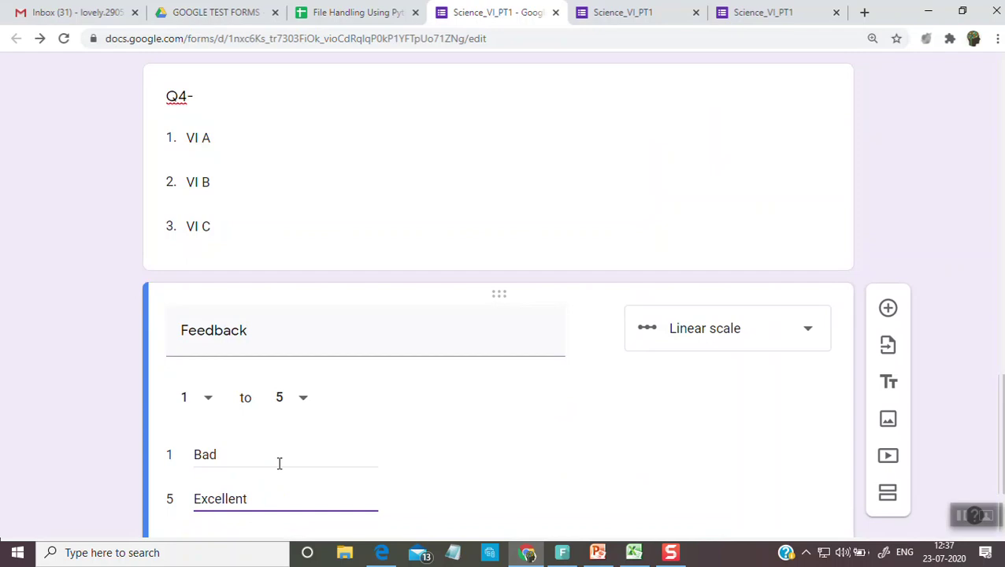
Preview the form, test the Feedback scale by choosing each rating from 5 down to 1, and return to the form editor.
scroll(280, 465, down, 2)
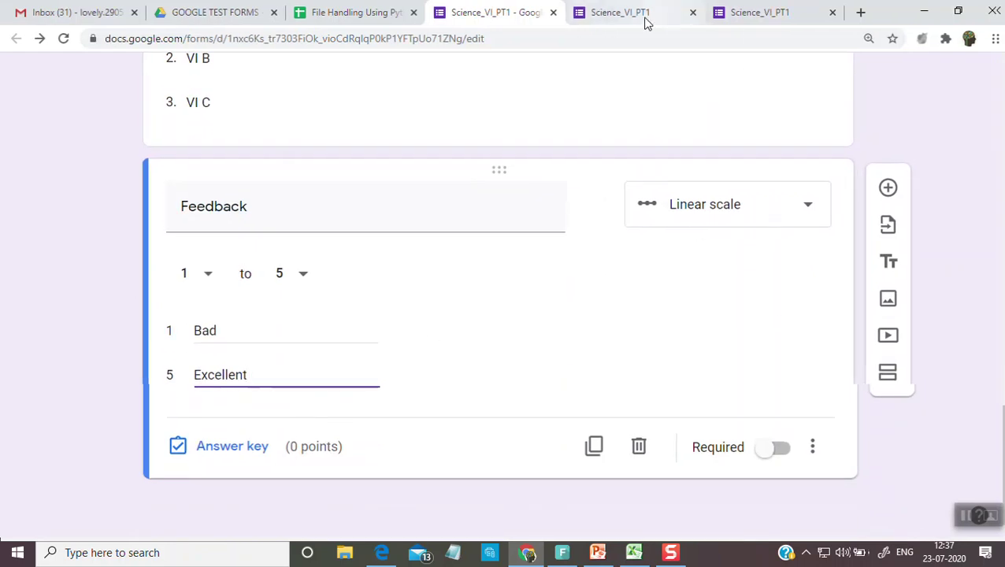
scroll(651, 198, up, 15)
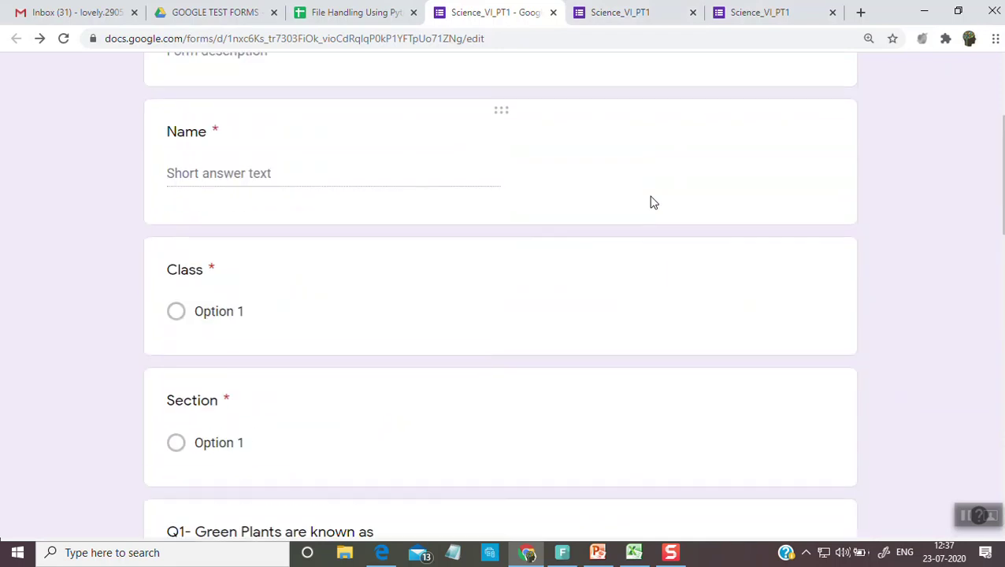
click(733, 83)
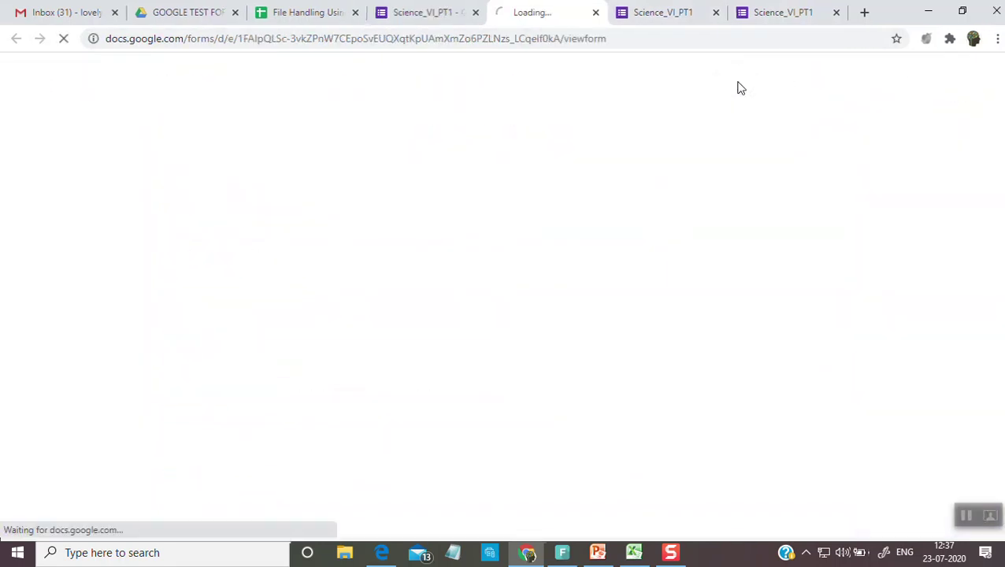
scroll(622, 299, down, 15)
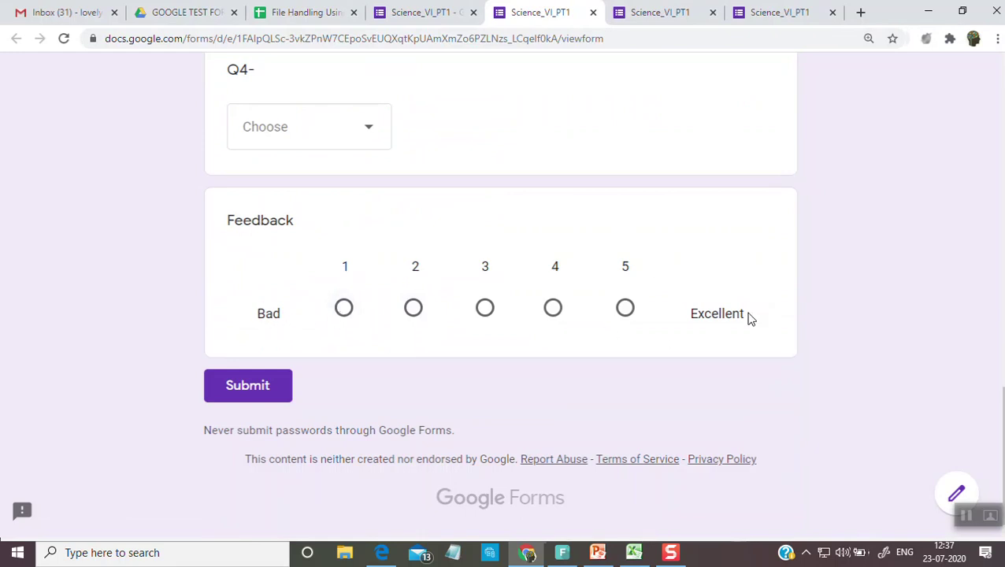
click(621, 314)
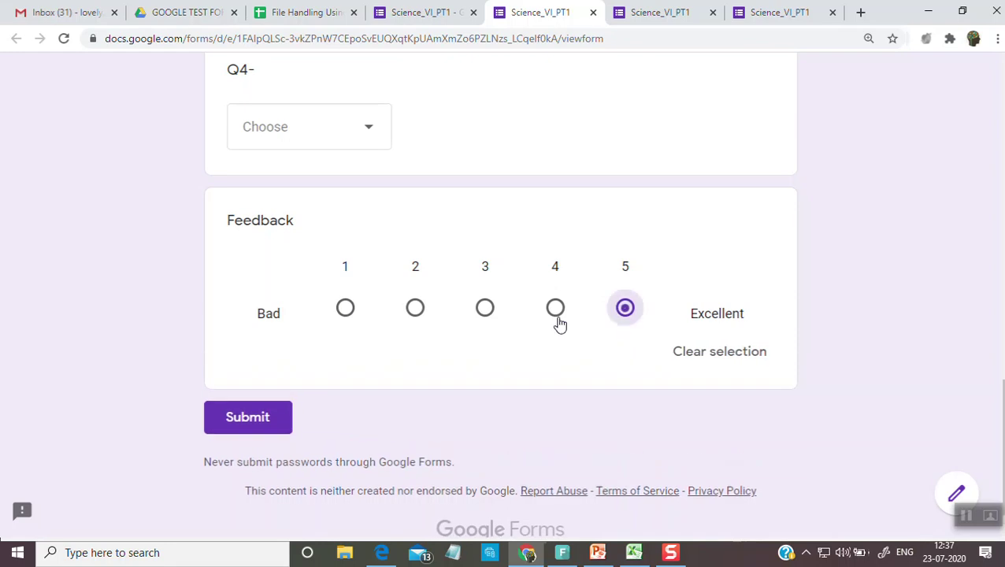
click(554, 315)
click(483, 311)
click(415, 312)
click(345, 310)
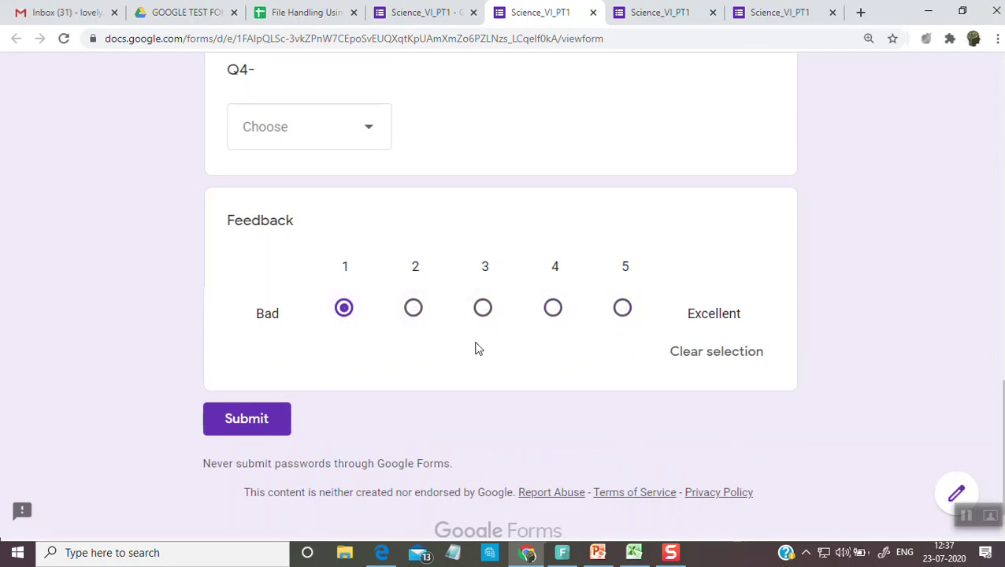
click(420, 13)
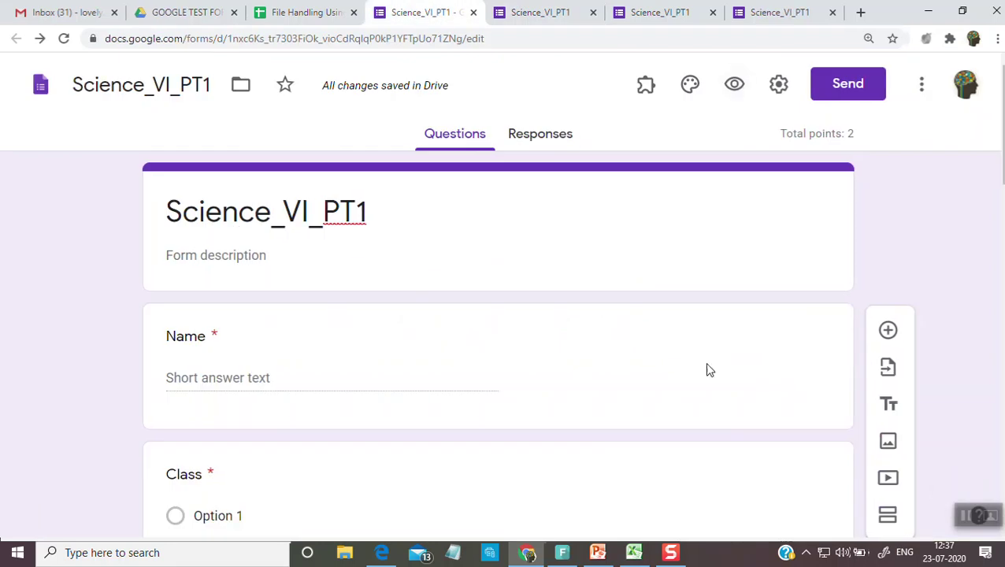
Add a Multiple choice grid question after the Feedback question.
scroll(731, 404, down, 15)
scroll(732, 409, down, 3)
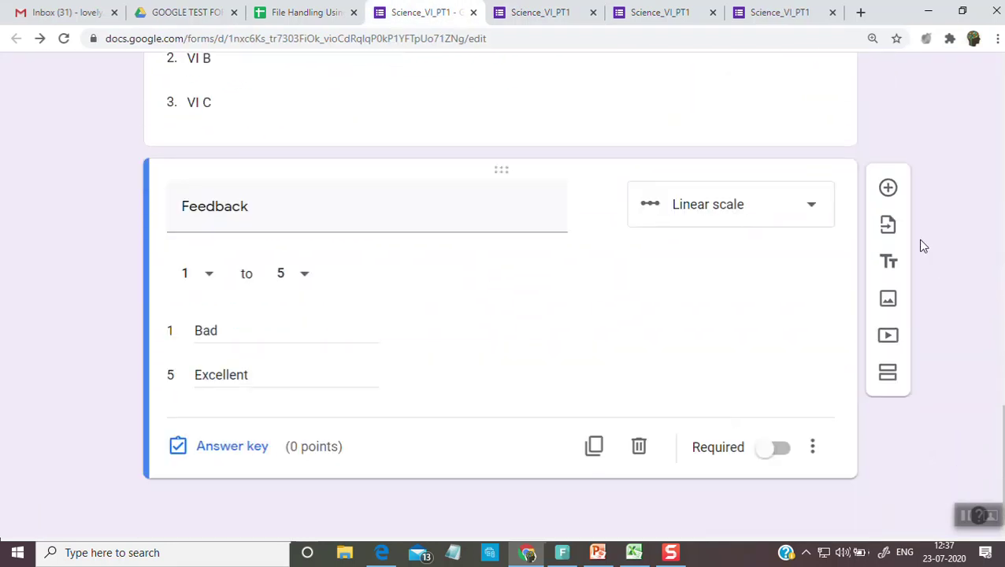
click(888, 188)
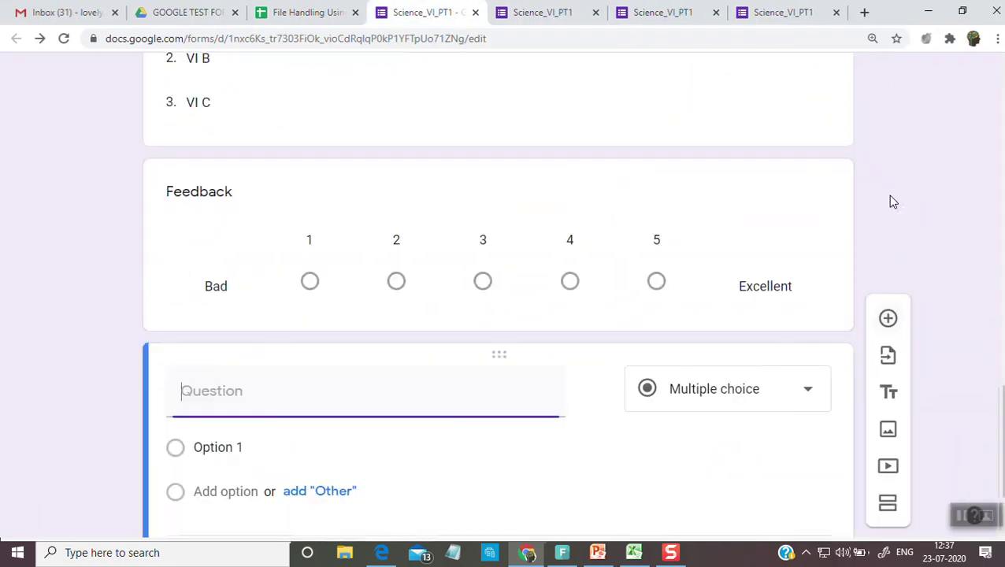
click(821, 408)
click(736, 470)
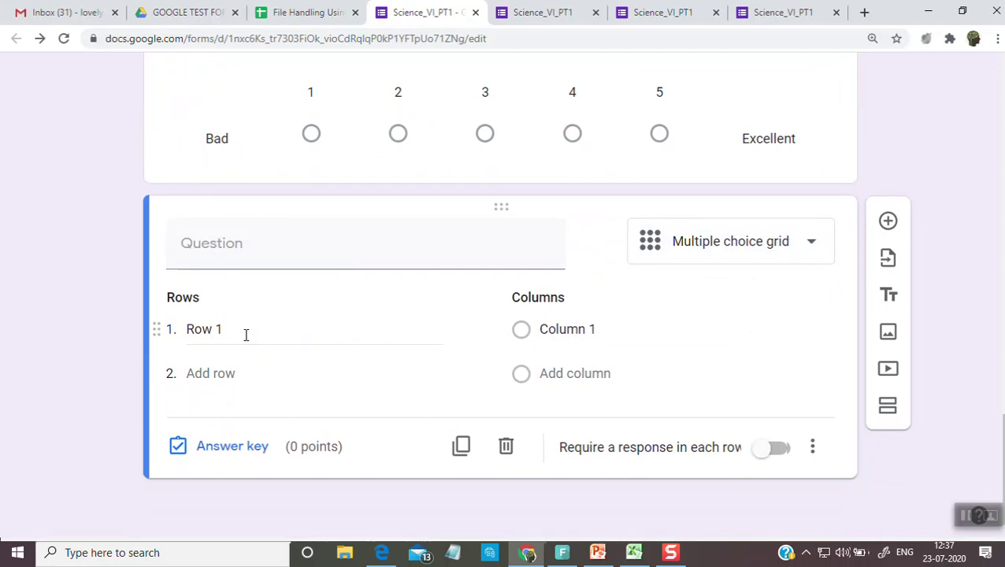
Enter the grid rows "Rice", "Egg" and "Cherry".
click(245, 335)
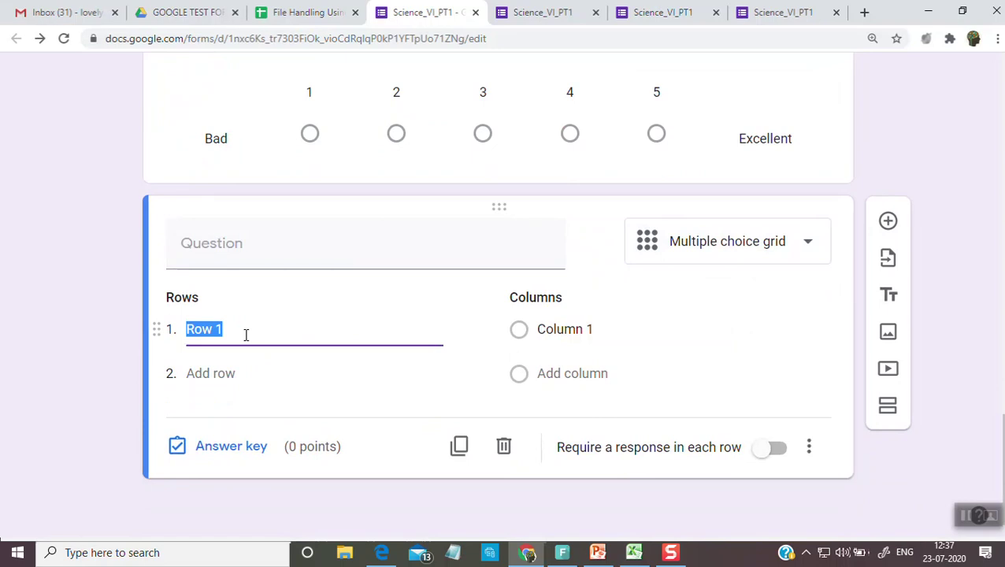
text(Ri)
click(239, 378)
click(215, 373)
text(Egg)
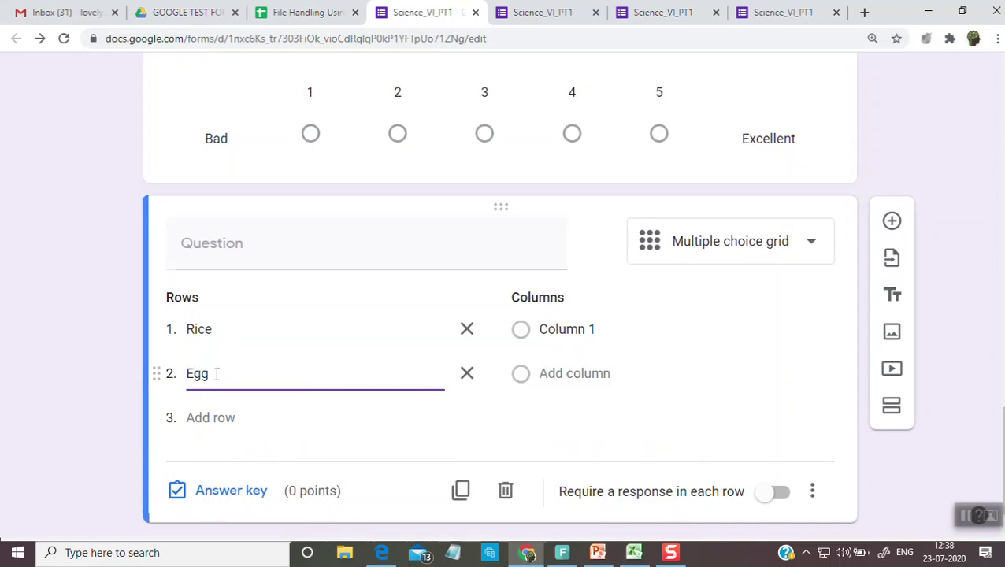
click(193, 418)
text(Cherry)
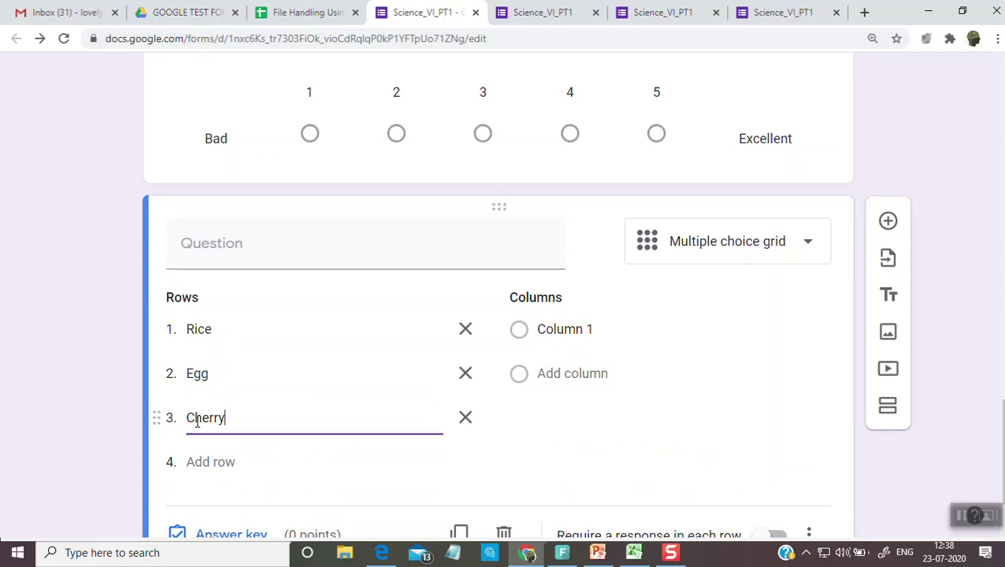
Enter the grid columns "Protective Food", "Body Building Food", "Energy Giving Food" and "None".
click(570, 330)
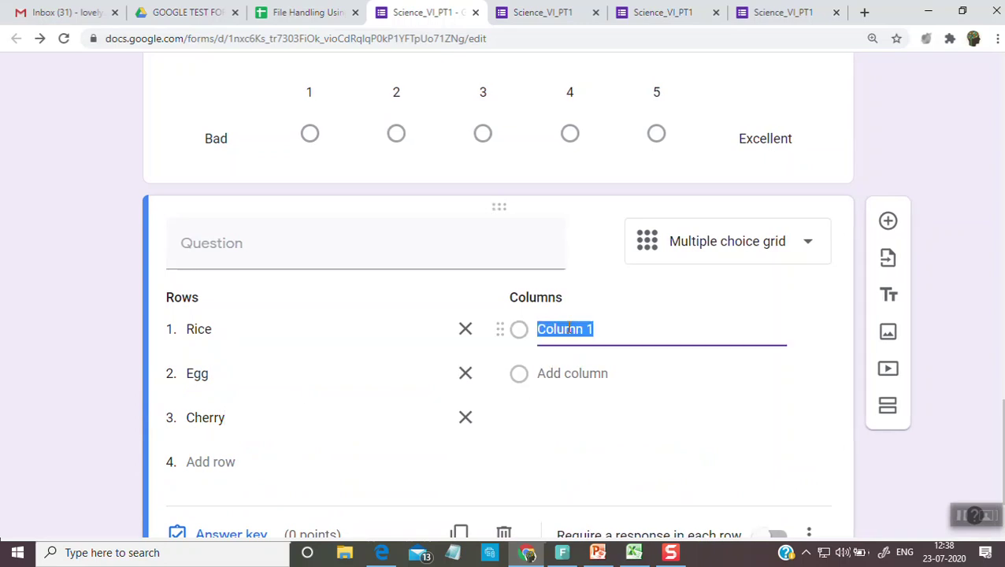
text(Protei)
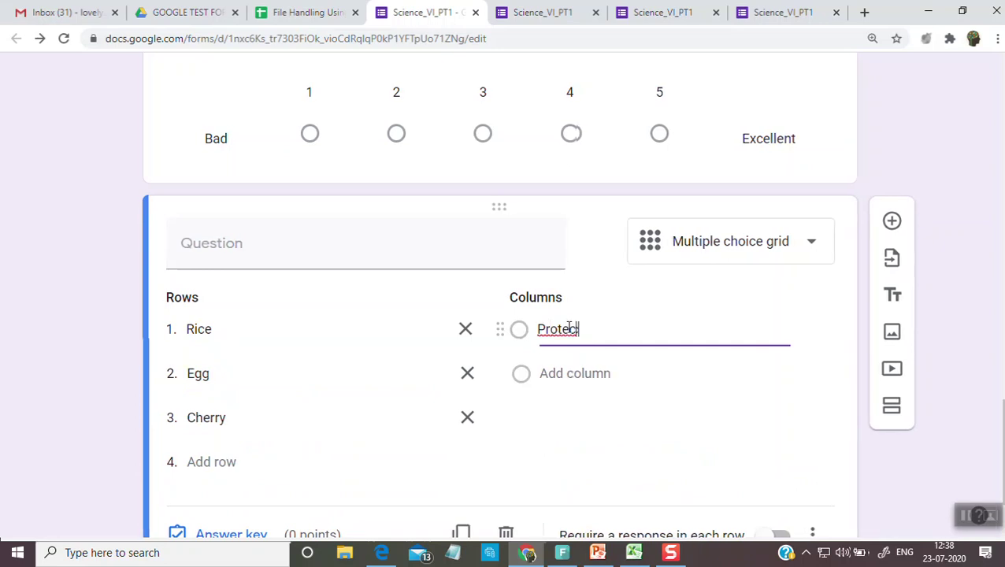
text(tive Food)
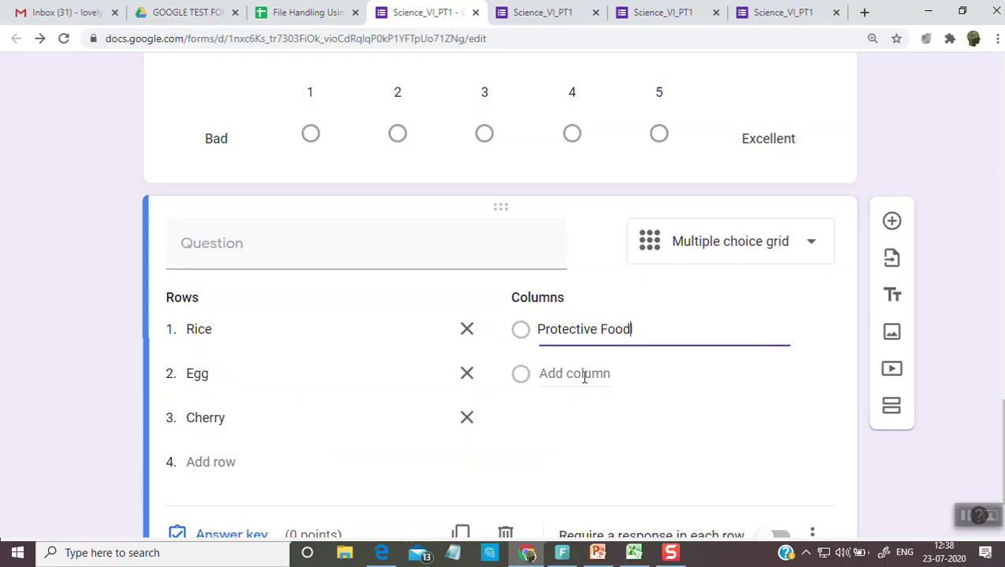
click(582, 374)
text(Body)
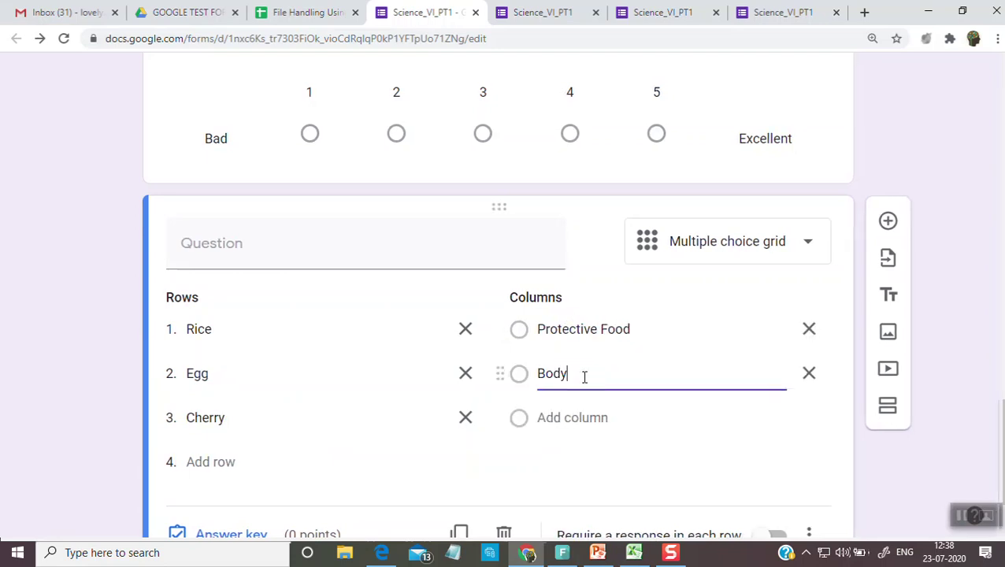
text( Building Food)
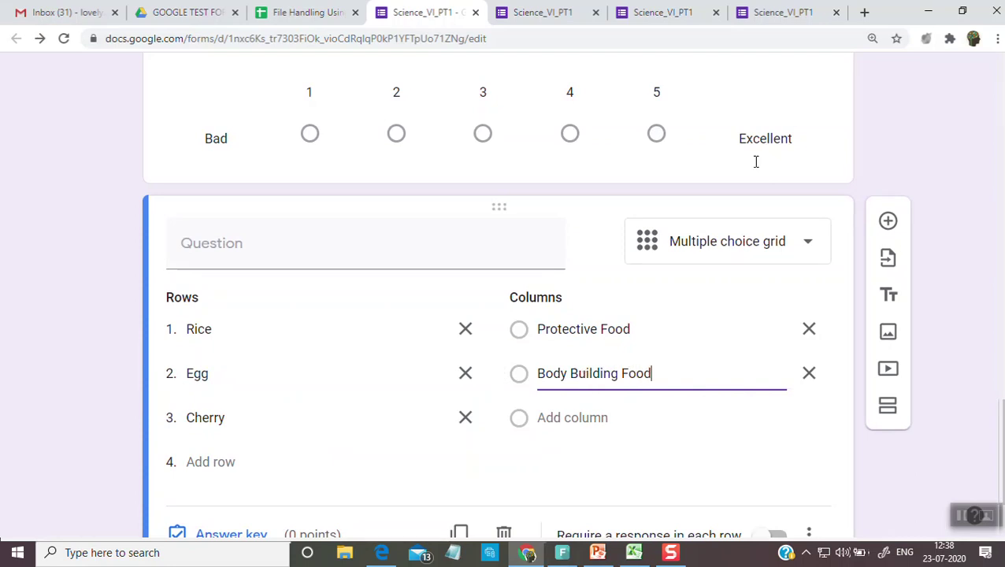
click(601, 416)
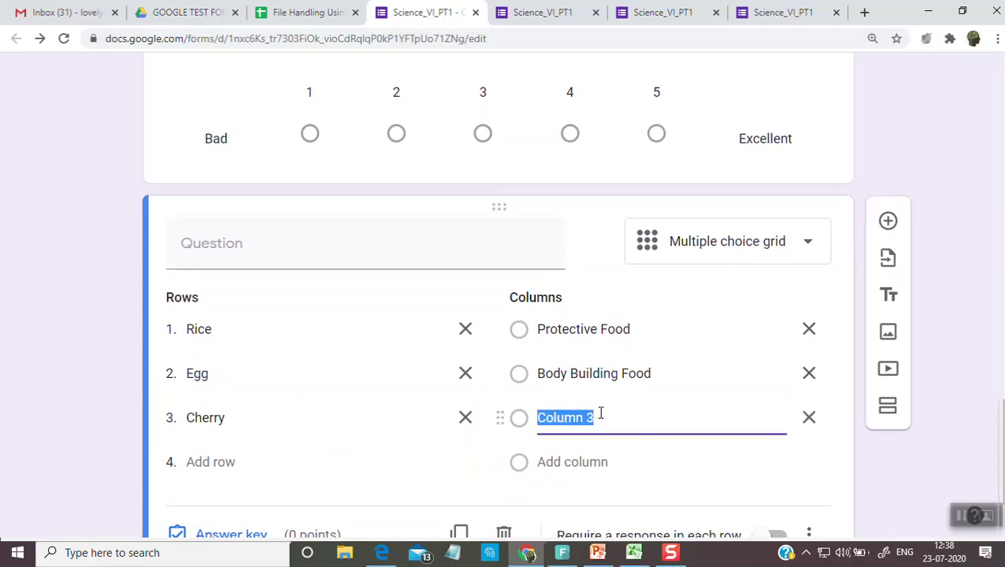
text(Energy)
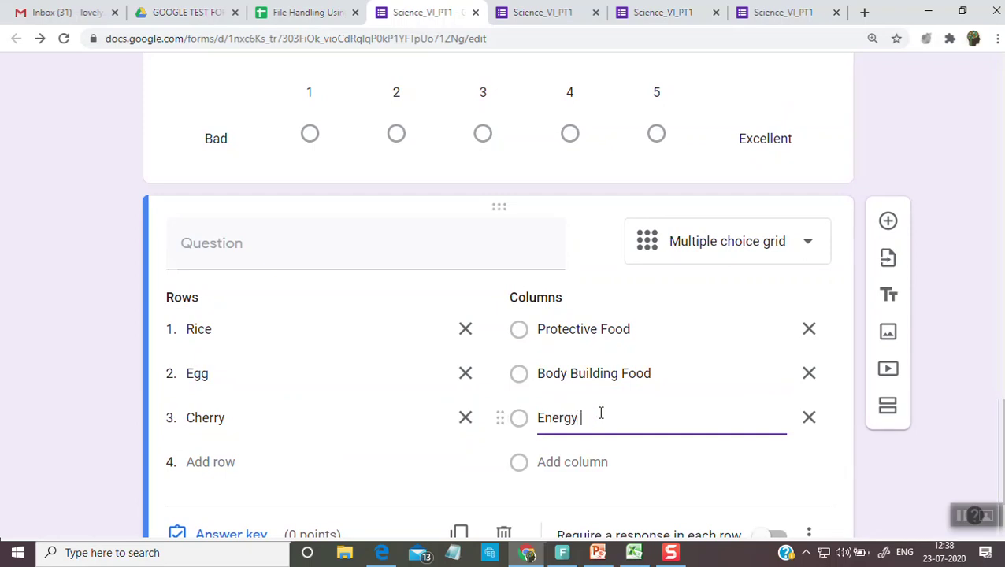
text( Giving)
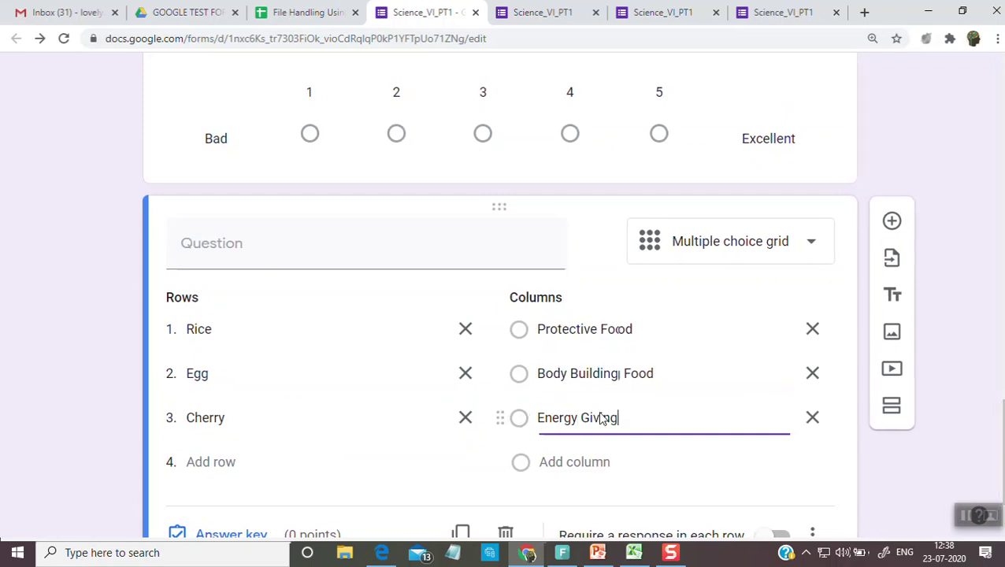
text( Food)
click(601, 463)
text(None)
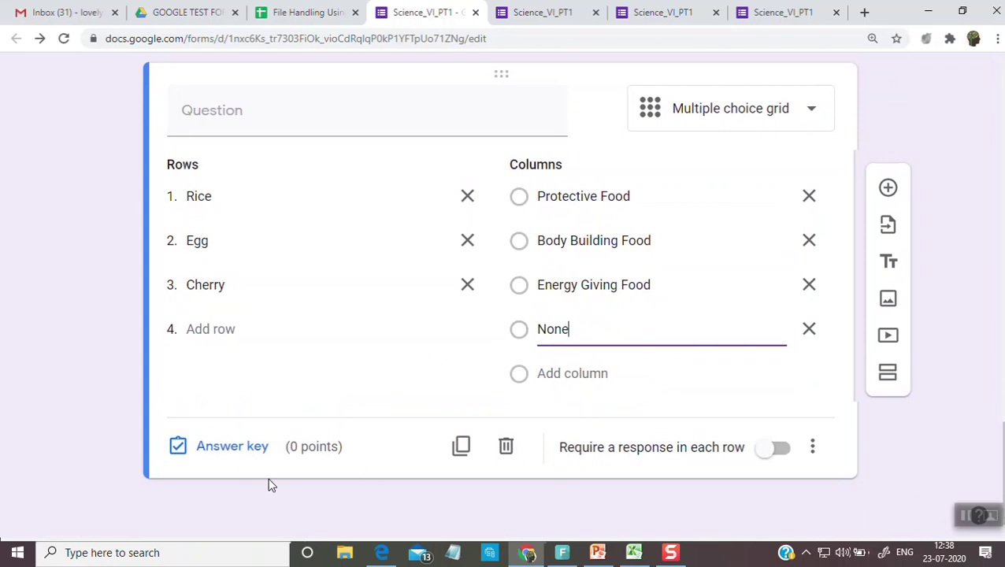
In the grid's answer key, mark Rice as Energy Giving Food, Egg as Body Building Food and Cherry as Protective Food.
click(246, 455)
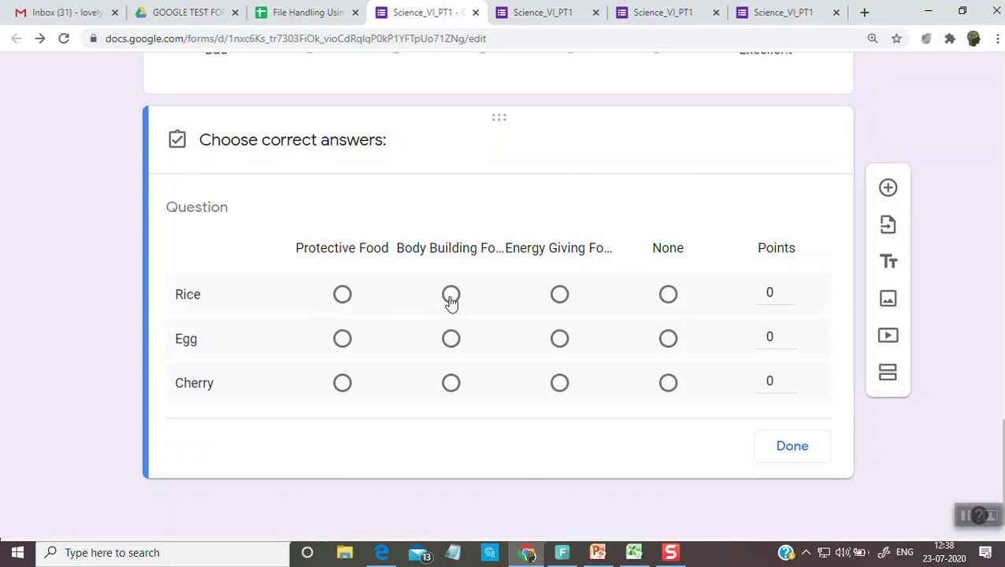
click(558, 294)
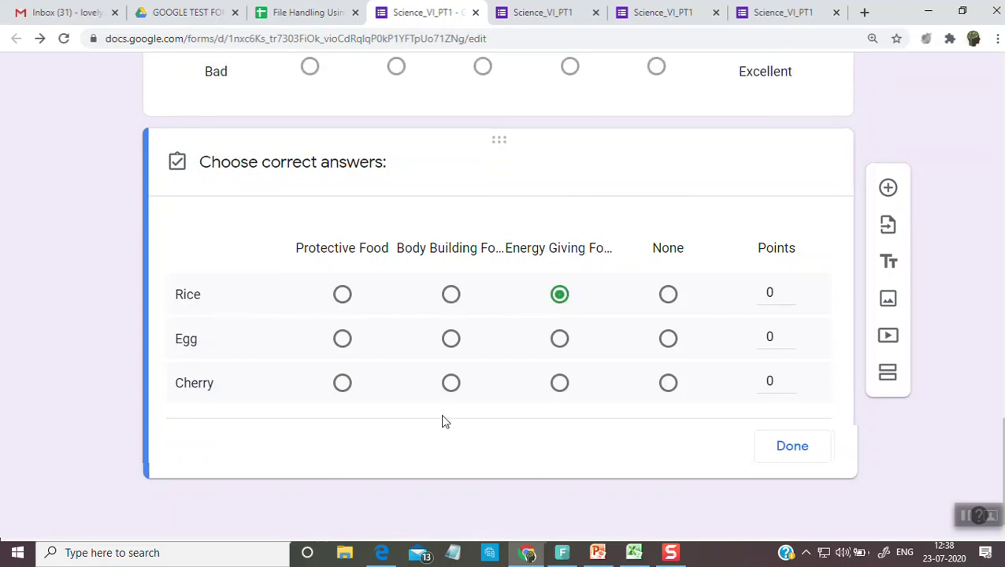
click(451, 340)
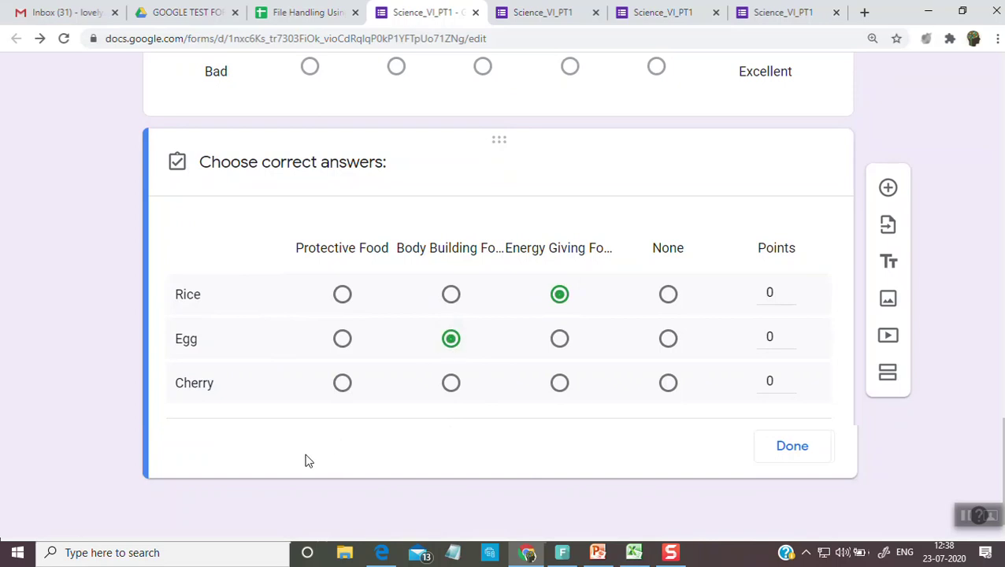
click(343, 385)
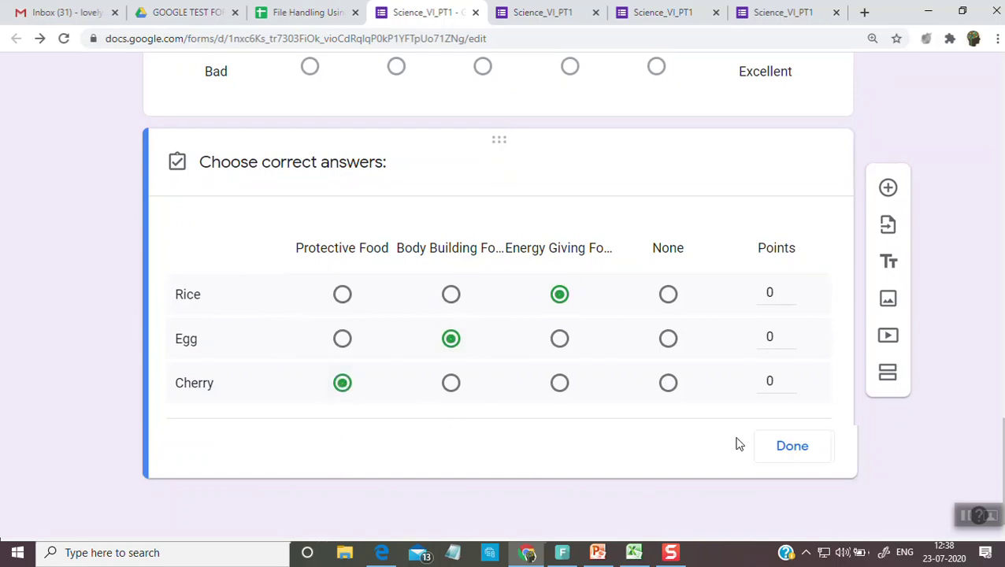
click(792, 447)
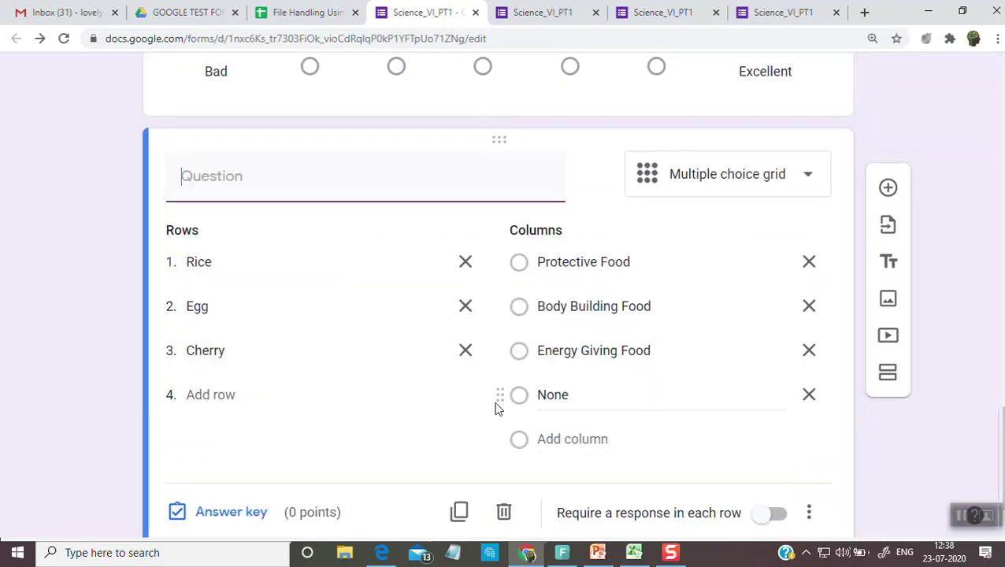
Assign 1 point each to Rice, Egg and Cherry in the grid's answer key.
click(230, 512)
click(789, 312)
click(791, 333)
click(790, 377)
click(795, 450)
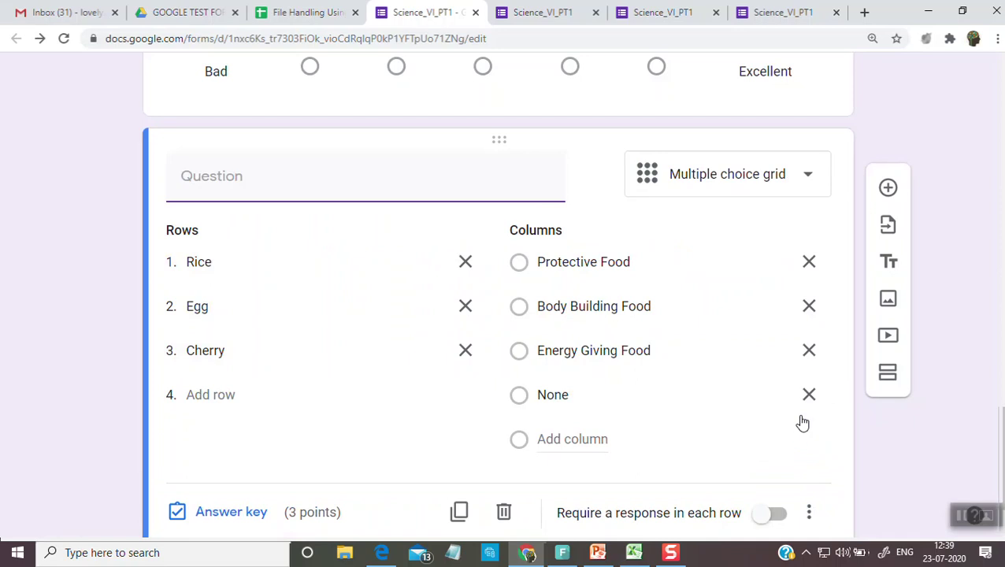
Preview the form and check how the Rice, Egg and Cherry grid question is displayed.
scroll(791, 381, down, 1)
scroll(789, 370, up, 15)
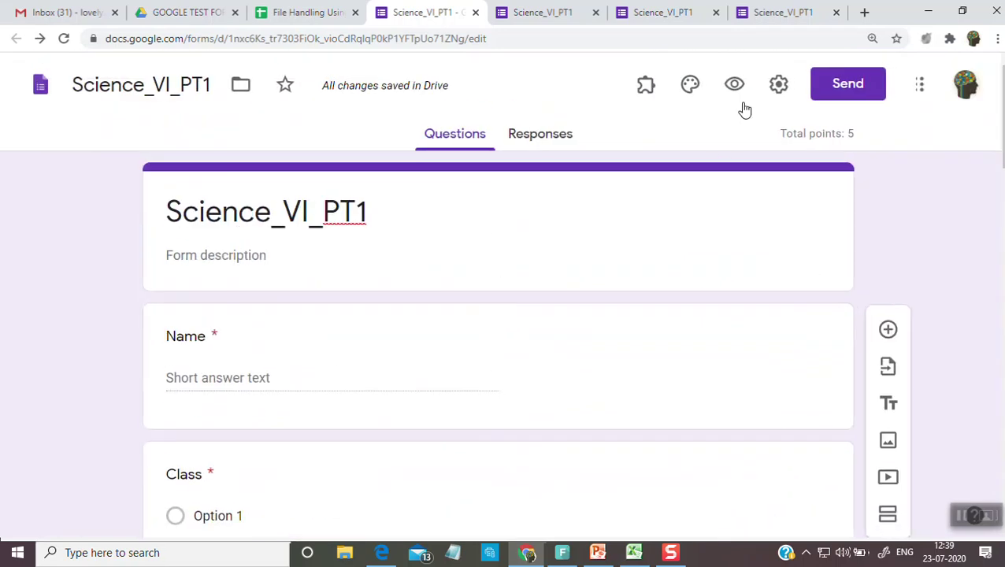
click(734, 86)
scroll(630, 303, down, 20)
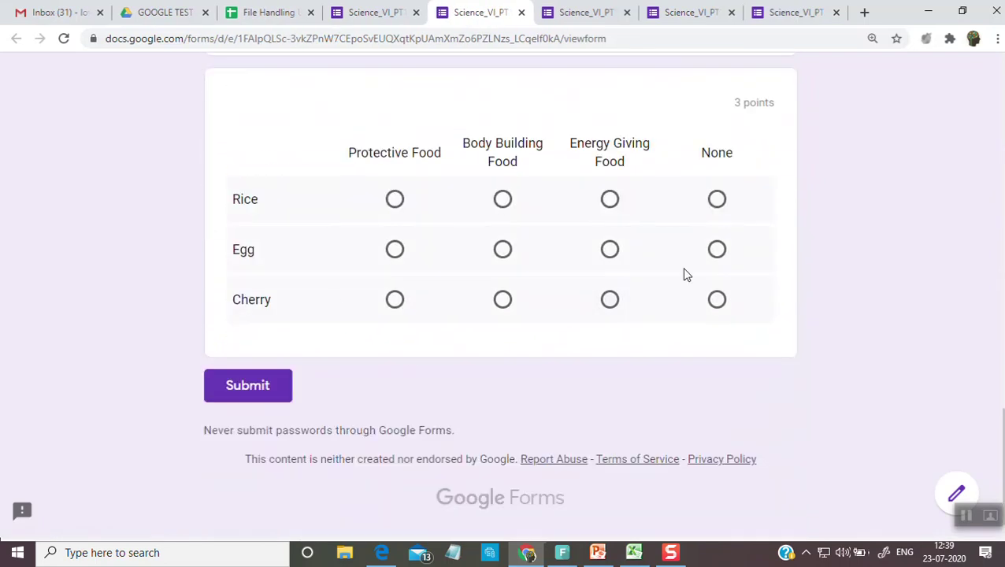
scroll(659, 444, up, 1)
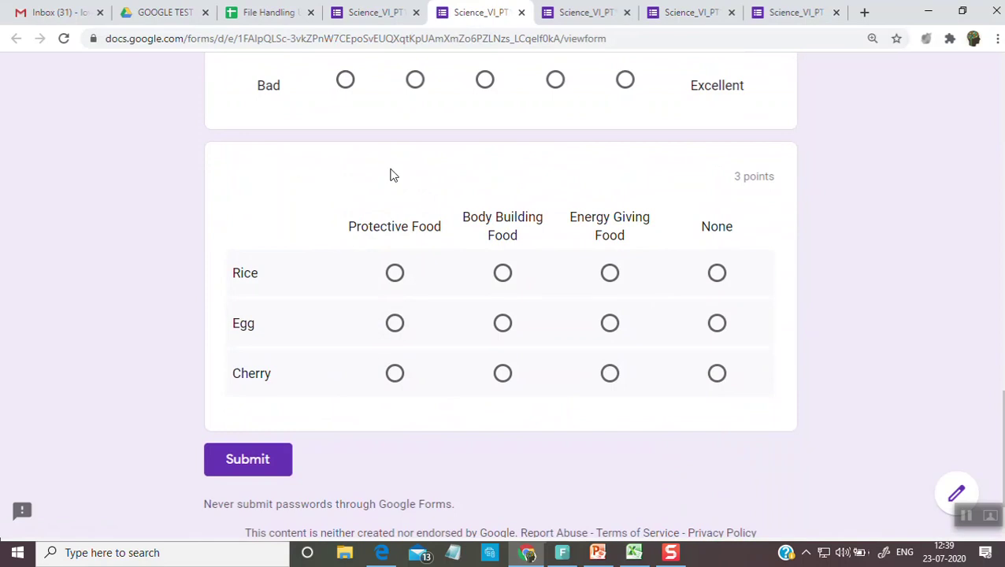
Return to the form editor and enter "Choose the correct option" as the multiple choice grid's question.
click(374, 13)
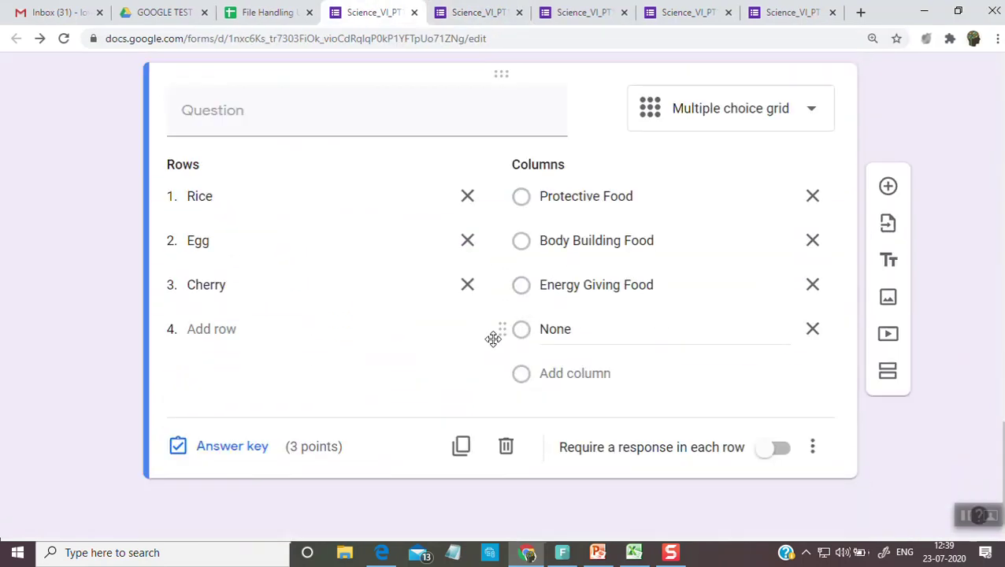
scroll(337, 236, up, 2)
click(337, 268)
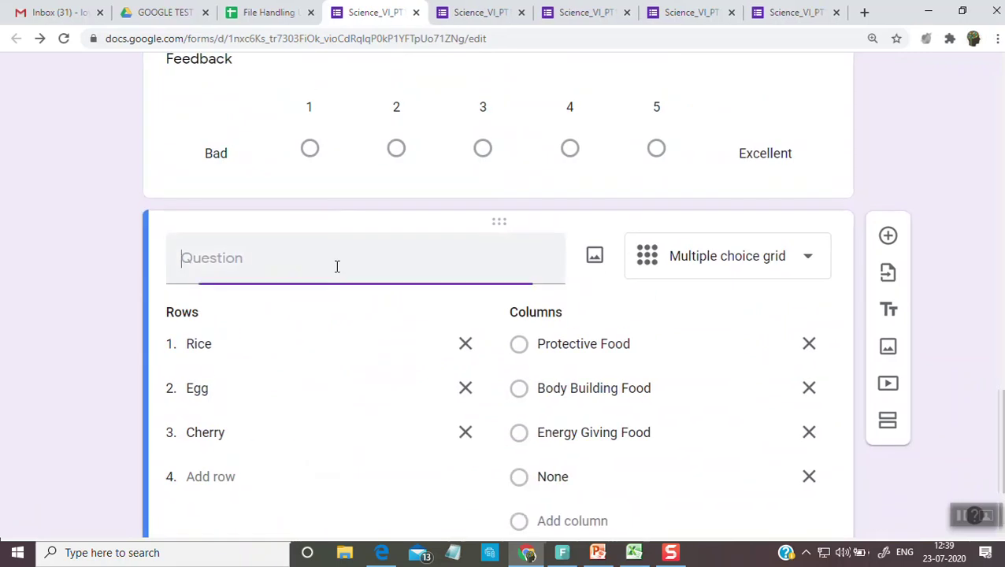
text(Cho)
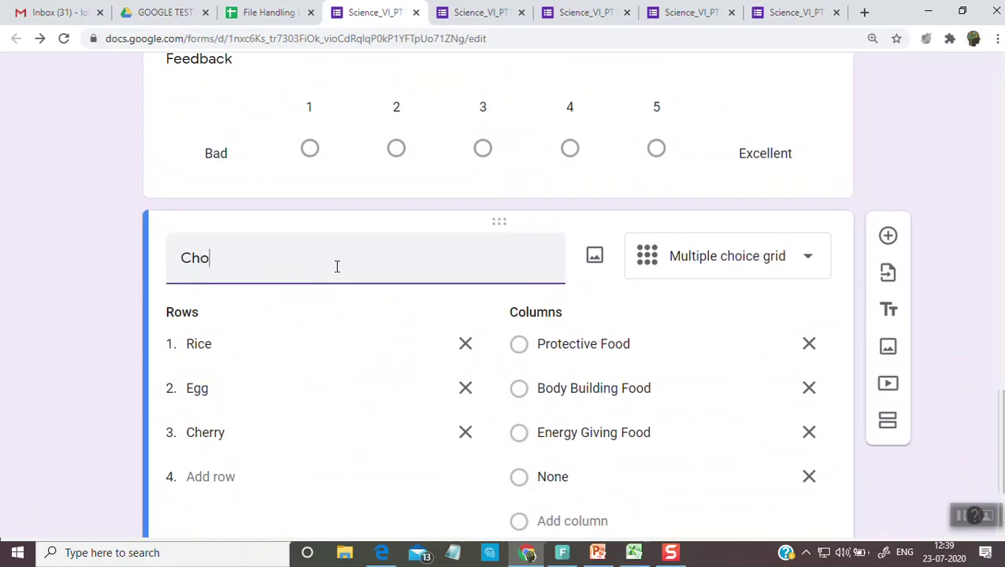
text(ose the correct option)
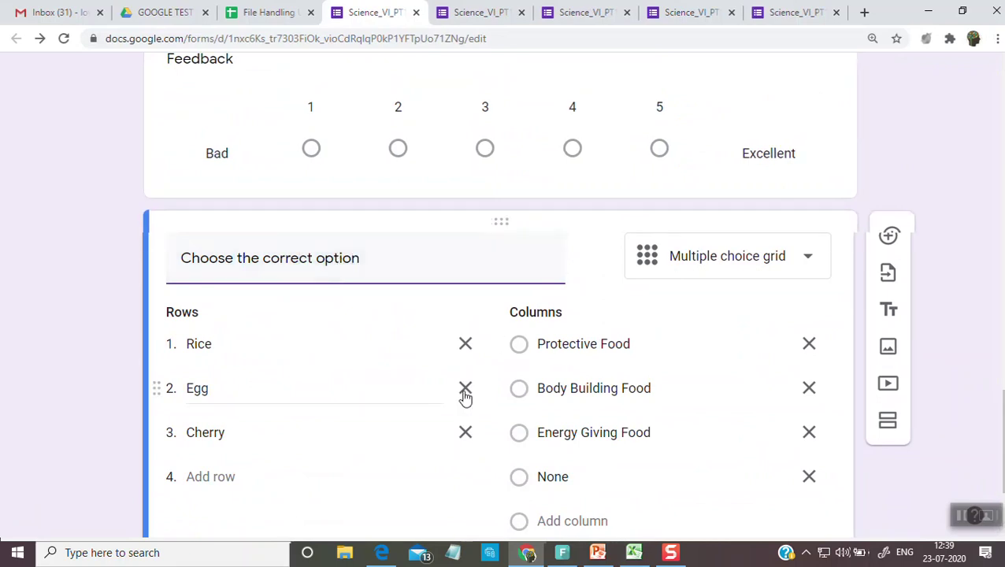
click(415, 399)
Preview the form again and check the multiple choice grid with its question text.
scroll(418, 393, up, 10)
scroll(416, 390, up, 10)
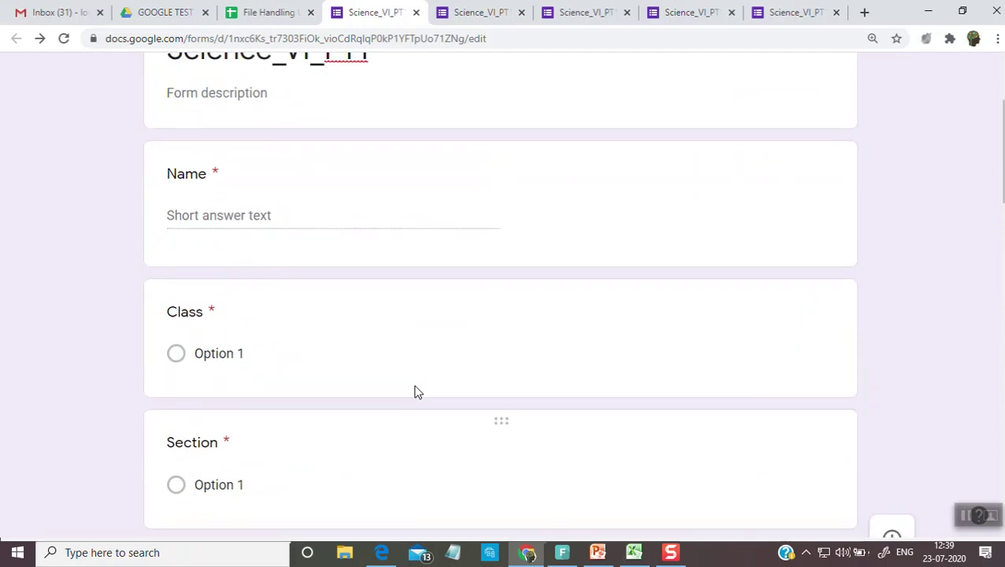
click(737, 87)
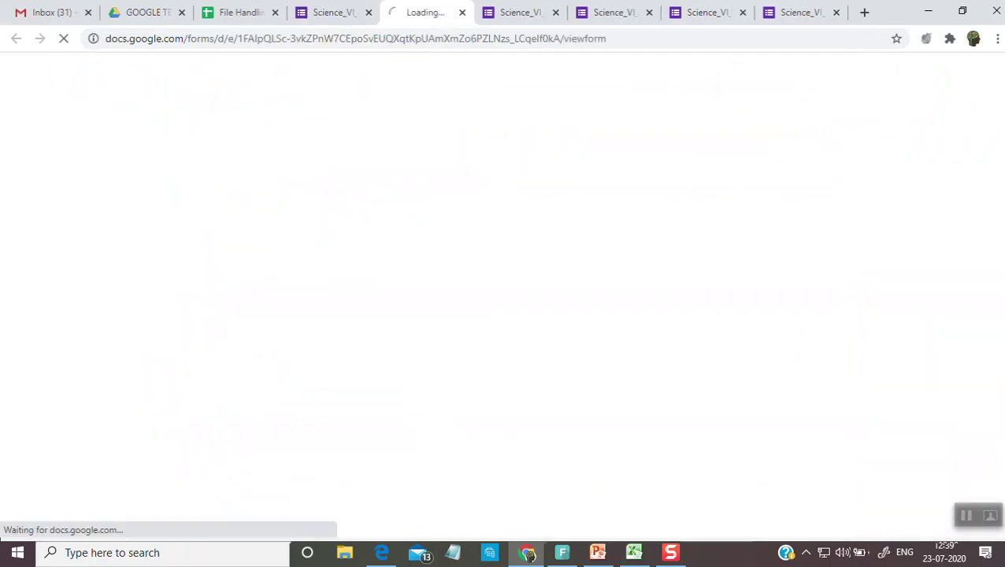
scroll(698, 376, down, 20)
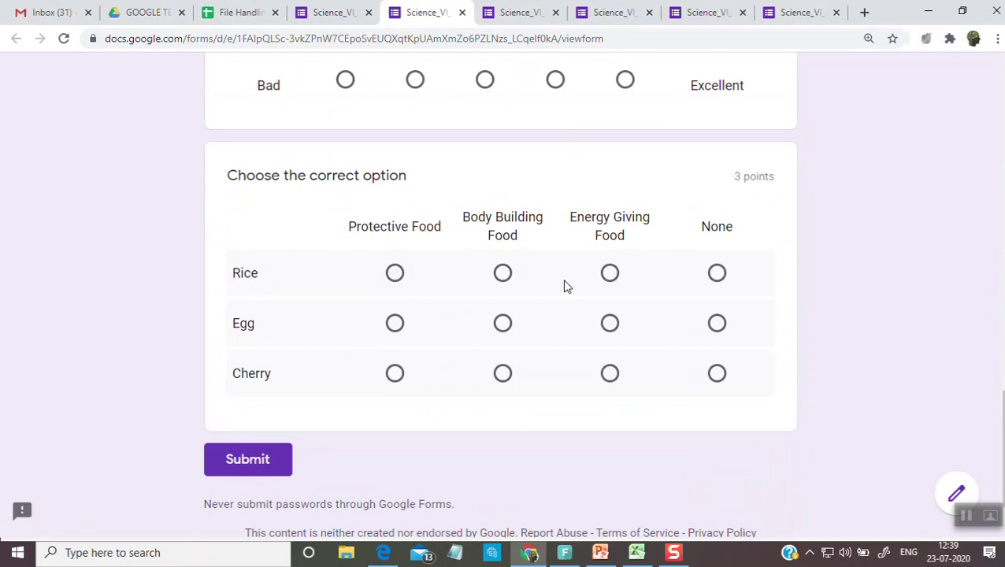
Try answering the previewed grid with Rice as Energy Giving Food, Egg as Body Building Food and Cherry as Protective Food, and clear the selection.
click(609, 274)
click(503, 324)
click(397, 376)
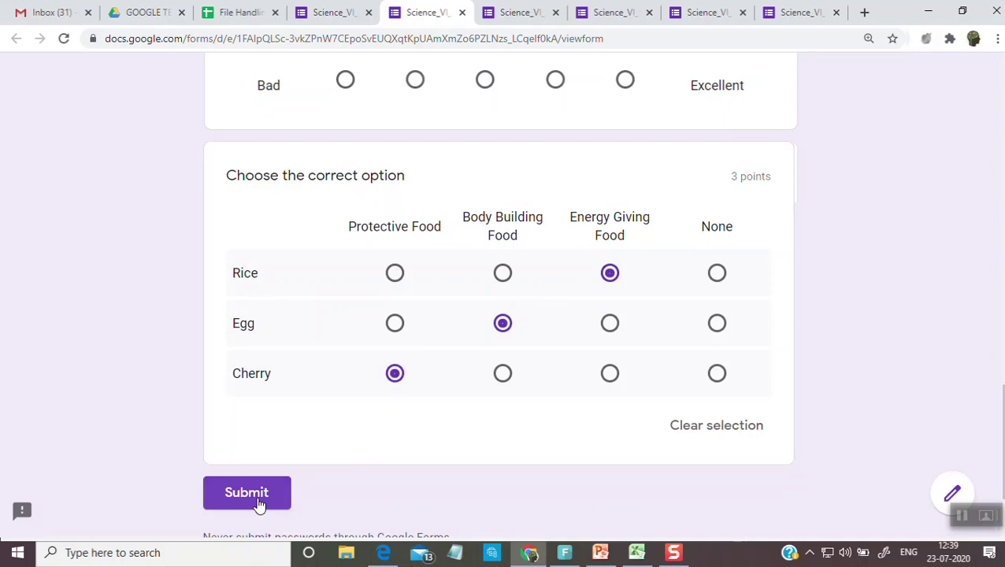
click(713, 430)
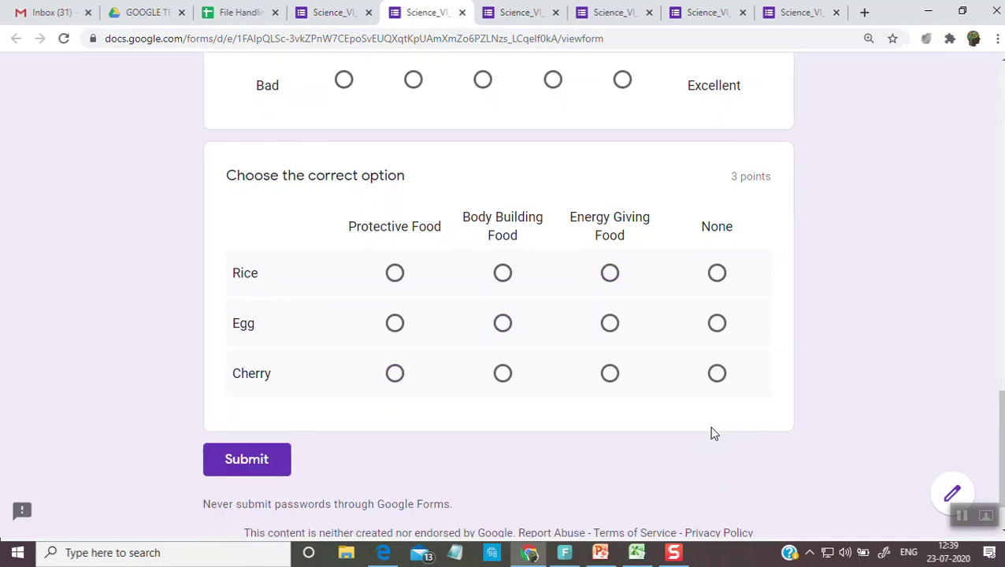
Return to the form editor and add a question of type Checkbox grid after the multiple choice grid.
click(307, 16)
scroll(547, 370, down, 5)
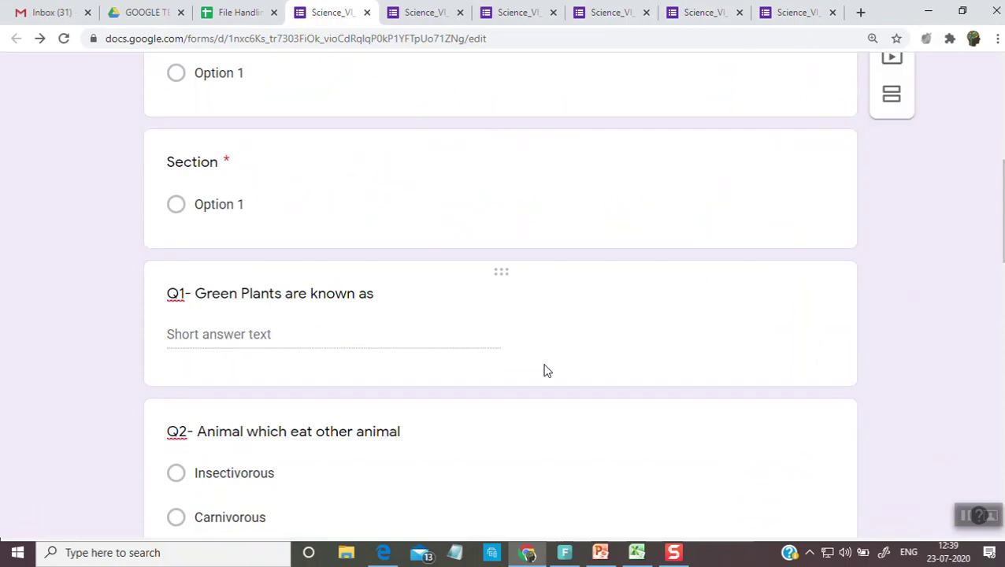
scroll(545, 365, down, 10)
click(889, 189)
click(769, 379)
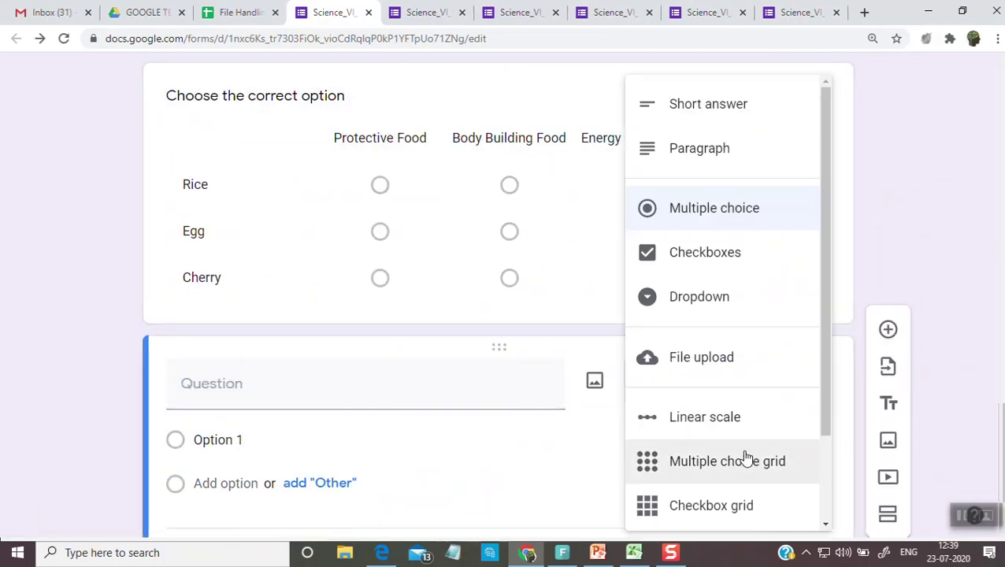
click(727, 508)
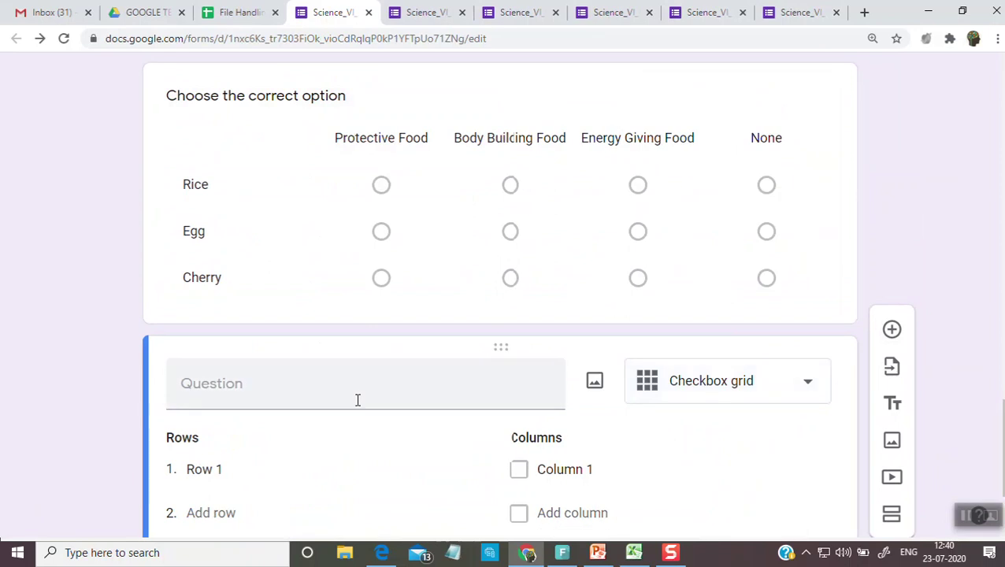
scroll(357, 402, up, 1)
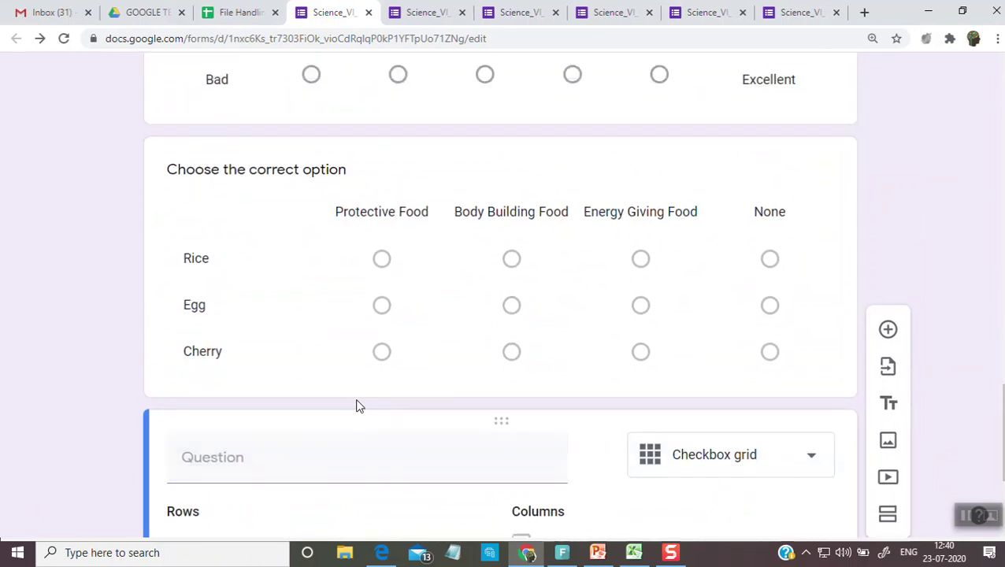
click(682, 239)
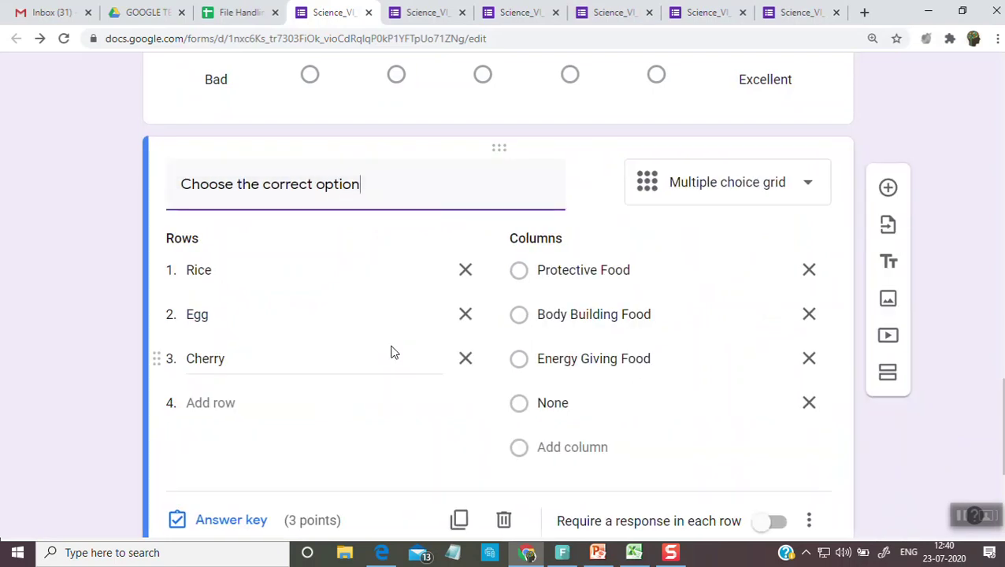
scroll(391, 352, down, 3)
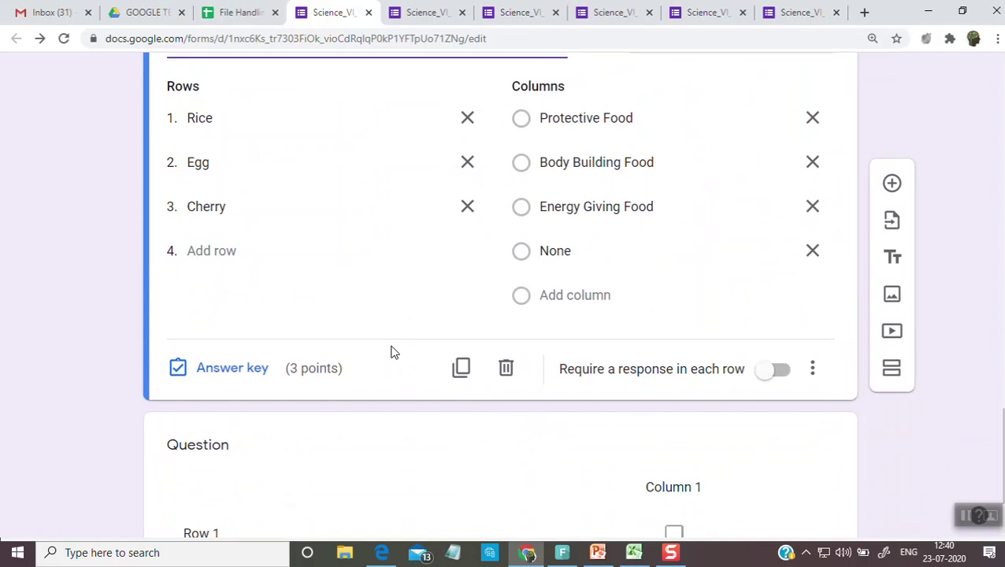
click(375, 425)
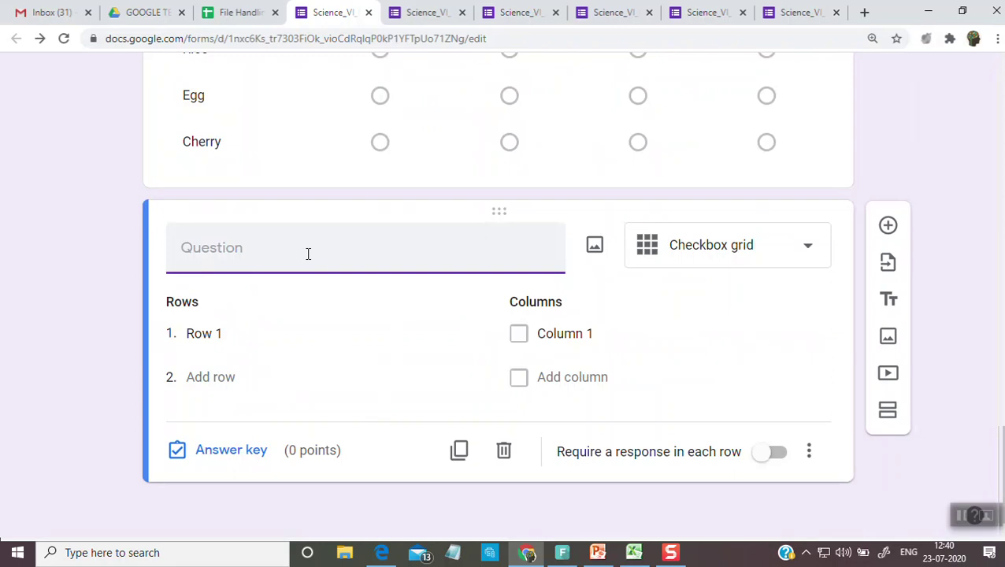
Copy the question text "Choose the correct option" from the multiple choice grid into the checkbox grid's question.
scroll(307, 256, up, 3)
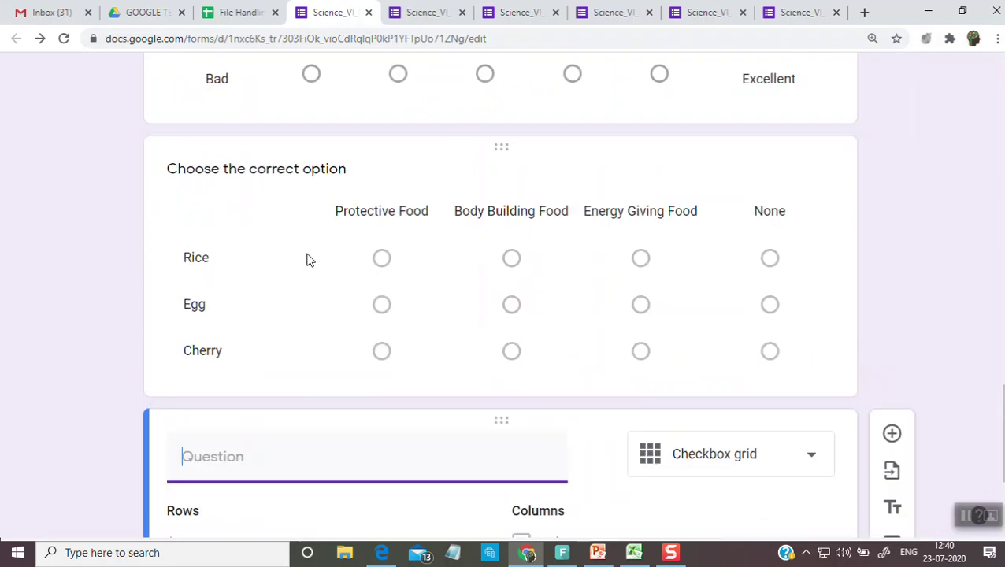
click(356, 189)
key(ctrl+c)
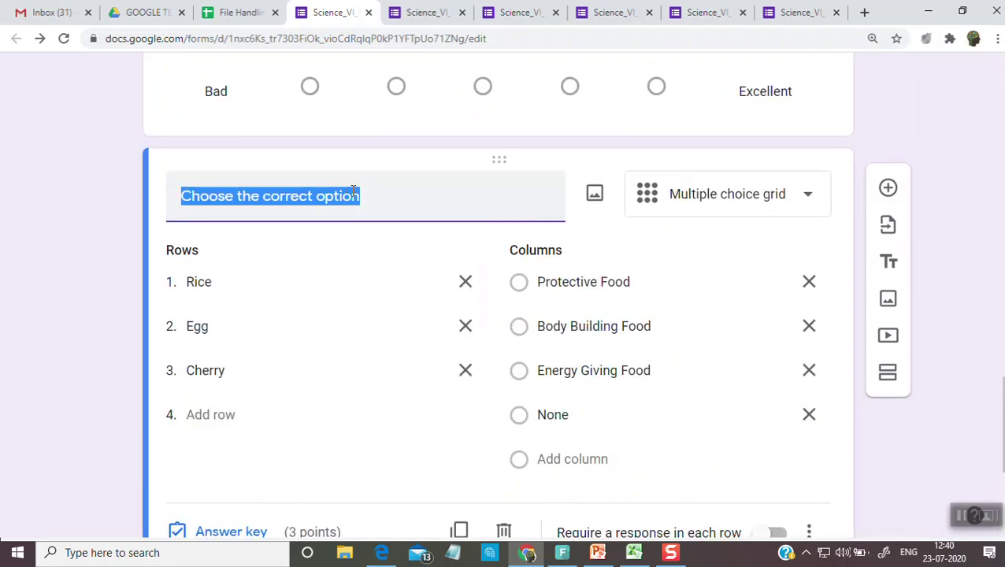
scroll(352, 224, down, 3)
click(261, 351)
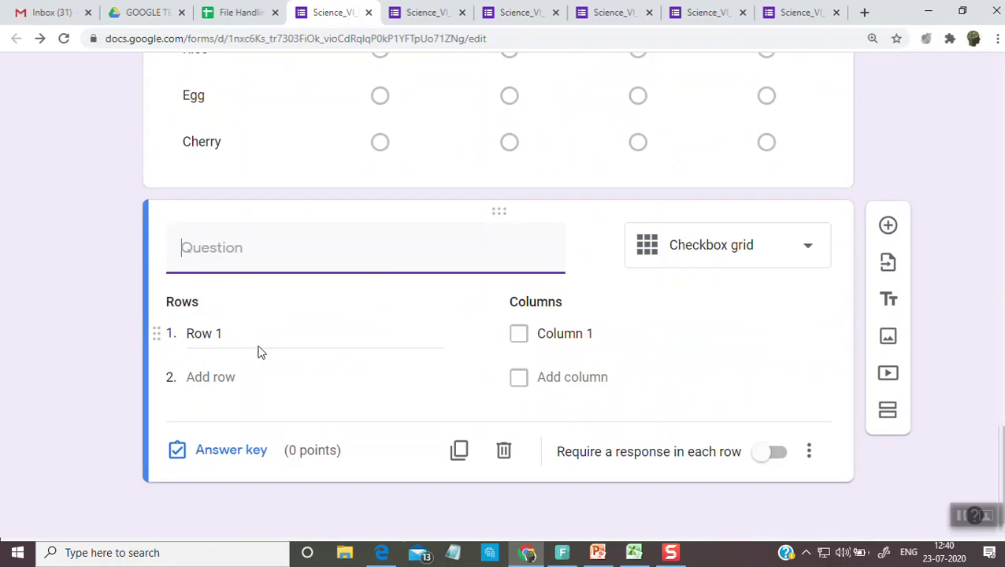
key(ctrl+v)
Enter the checkbox grid rows "Rice" and "Berries".
click(235, 339)
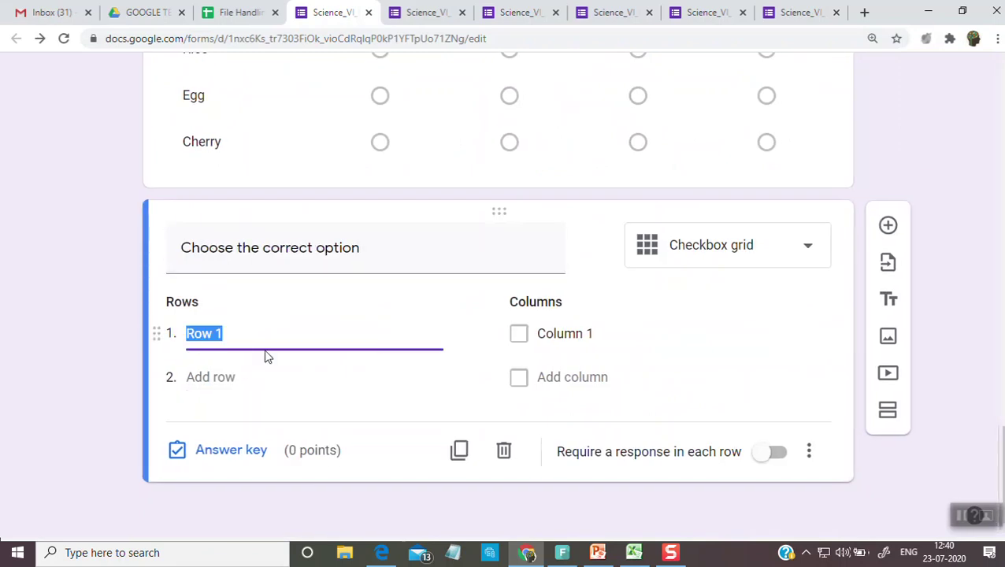
text(Rice B)
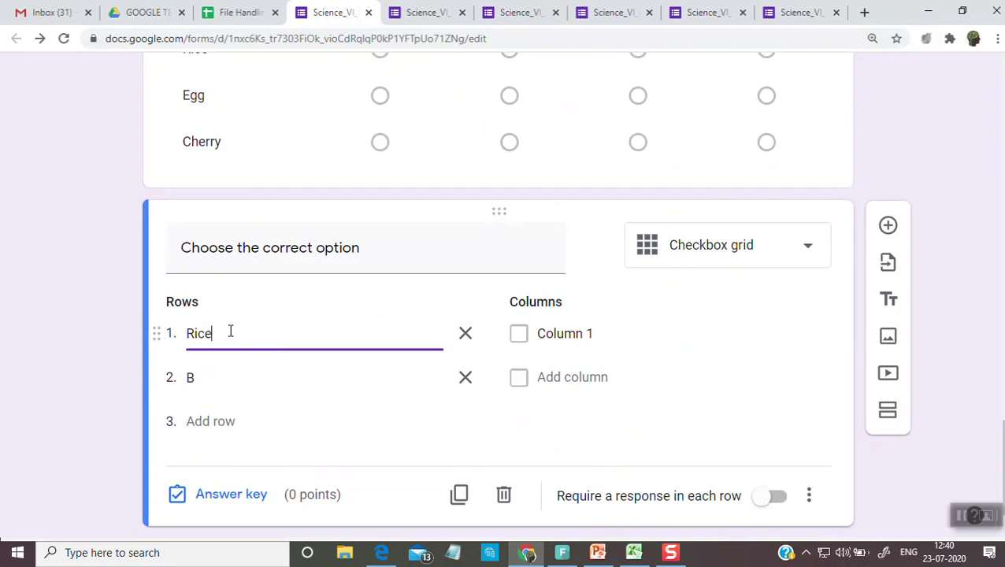
click(206, 377)
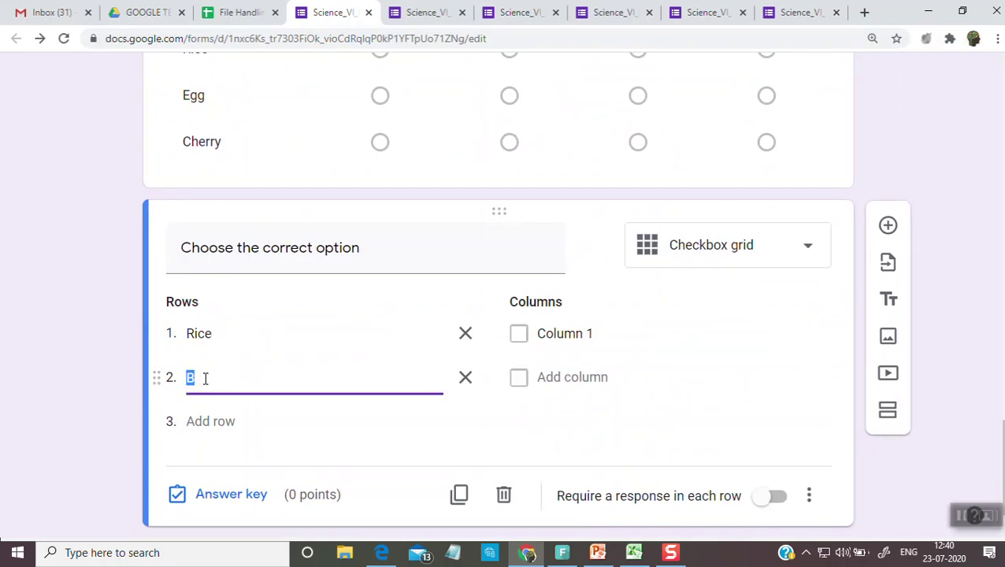
text(erries)
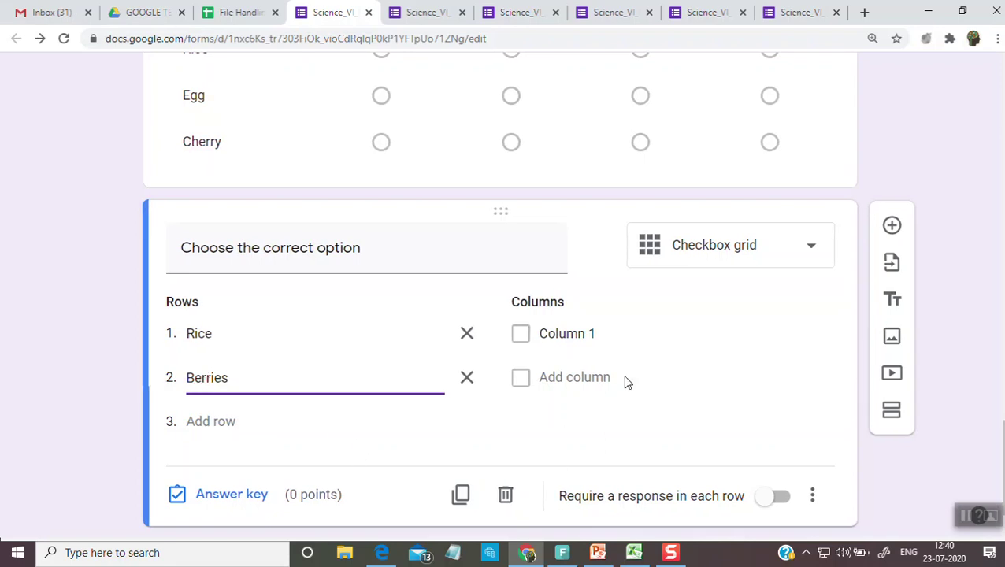
Enter the checkbox grid columns "Vitamin A", "Vitamin B", "Vitamin C" and "Mineral".
click(579, 332)
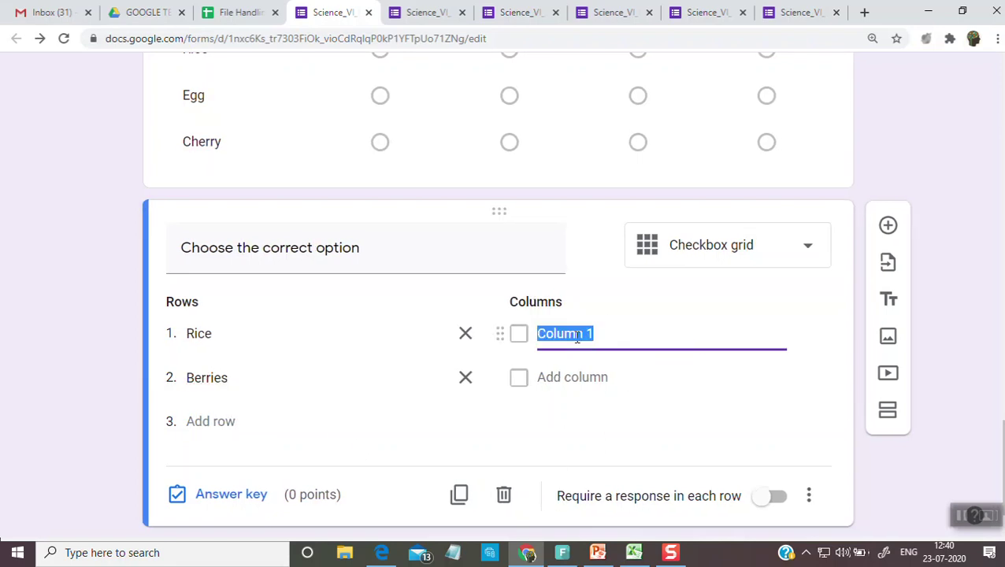
text(Vitamin A)
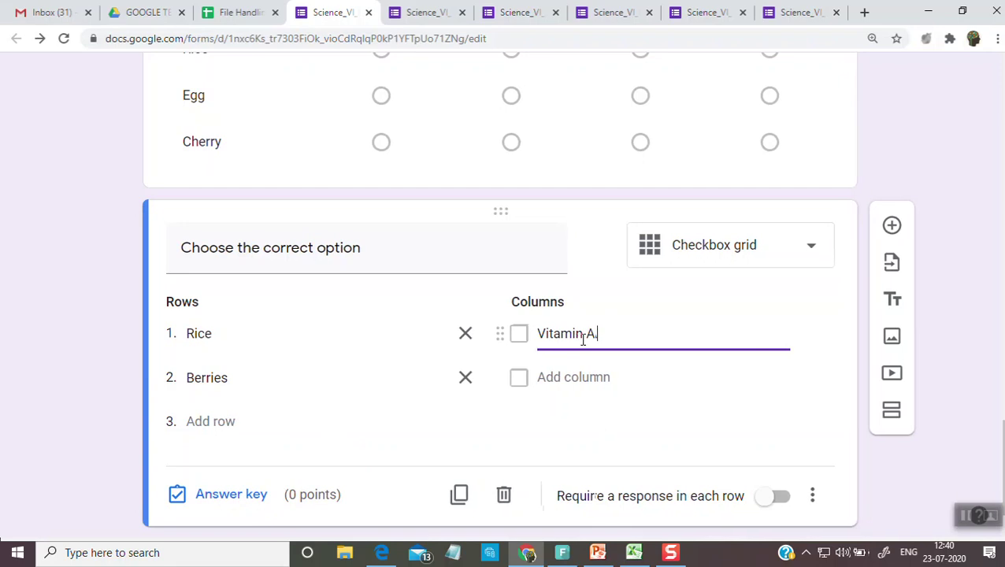
click(606, 375)
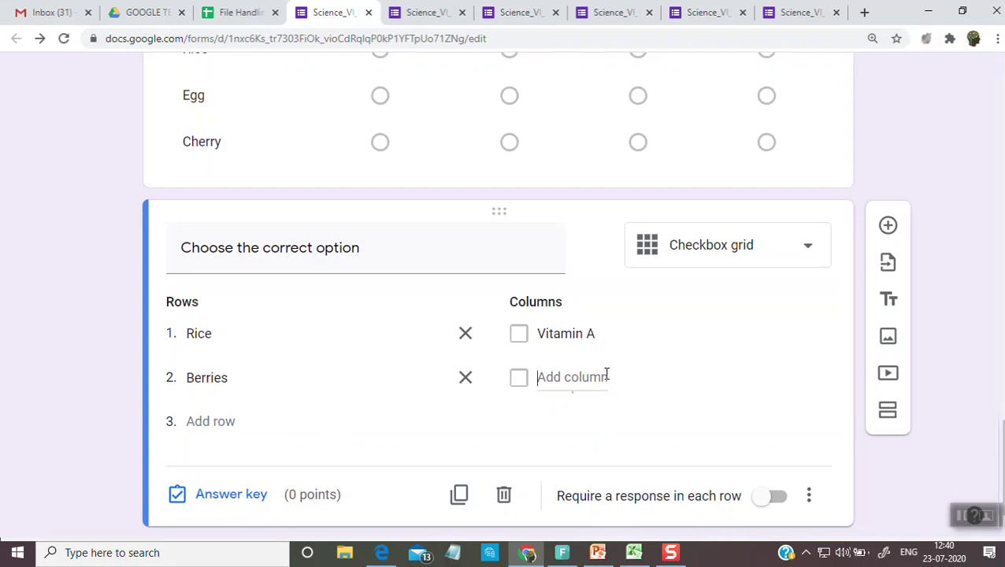
text(Vita)
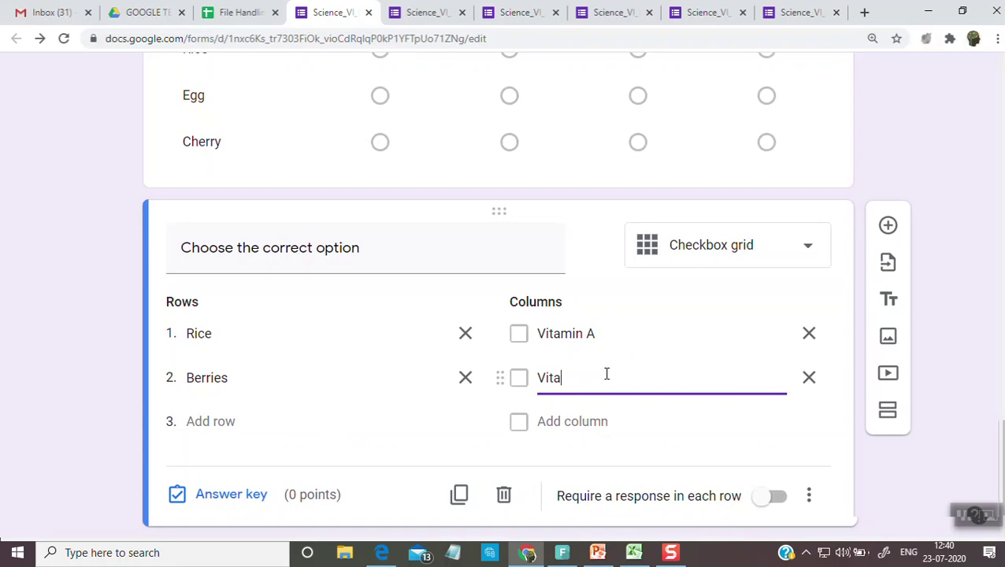
text(min B)
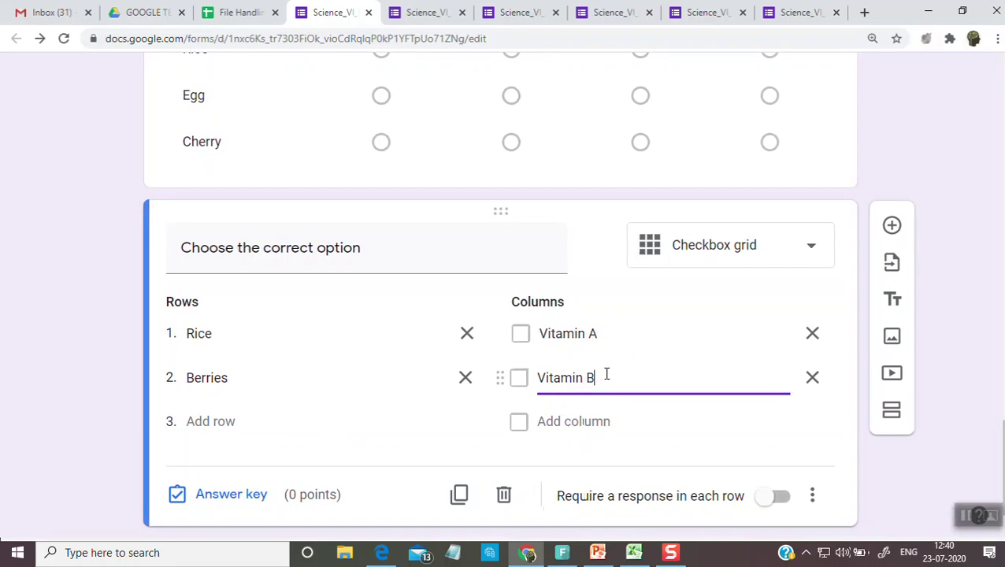
click(583, 420)
text(Vi)
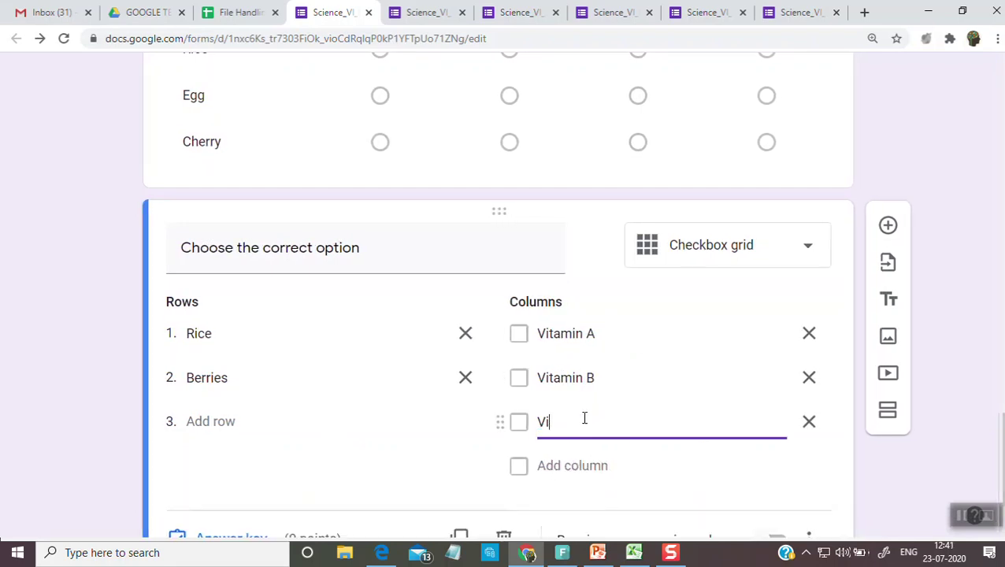
text(tamin C)
click(583, 467)
text(Mi)
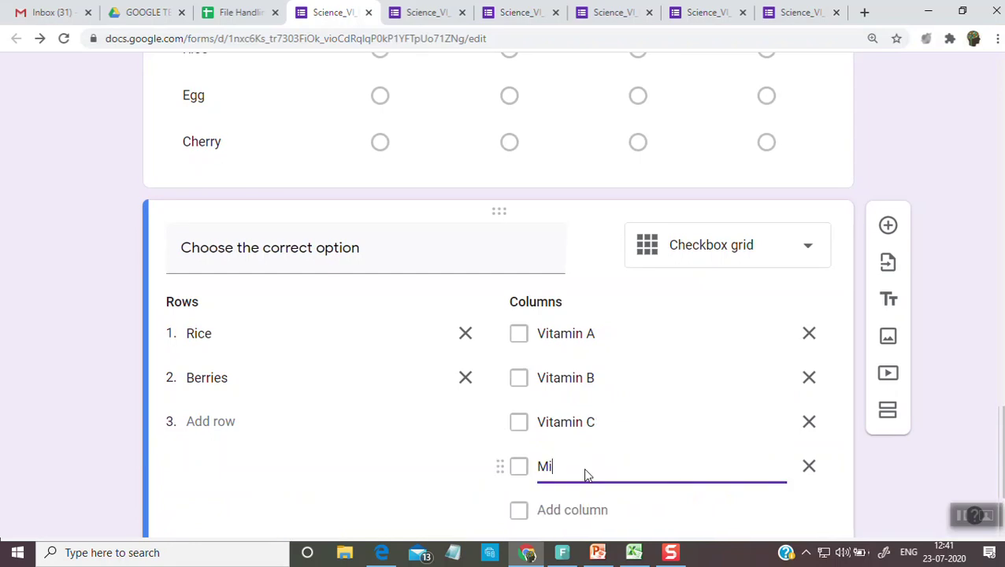
text(neral)
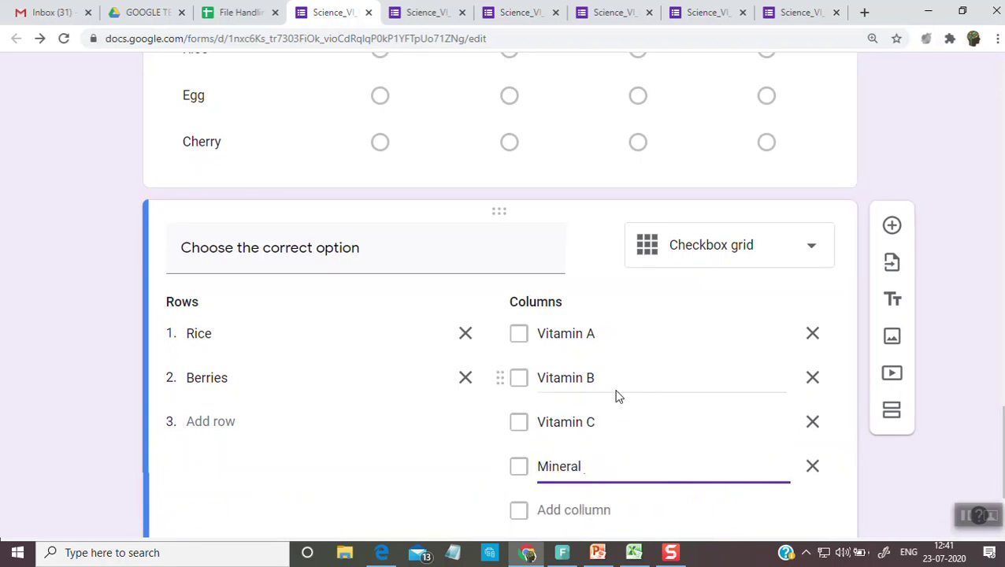
Set the checkbox grid's answer key to Vitamin A and Mineral for Rice with 1 point, and Vitamin B for Berries.
scroll(616, 396, down, 1)
click(203, 510)
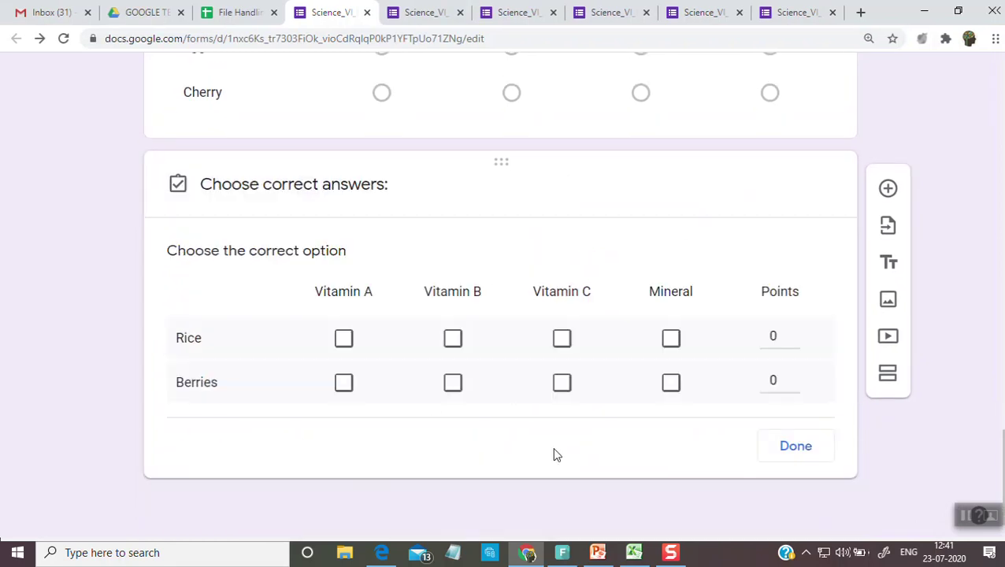
click(342, 338)
click(667, 338)
click(788, 333)
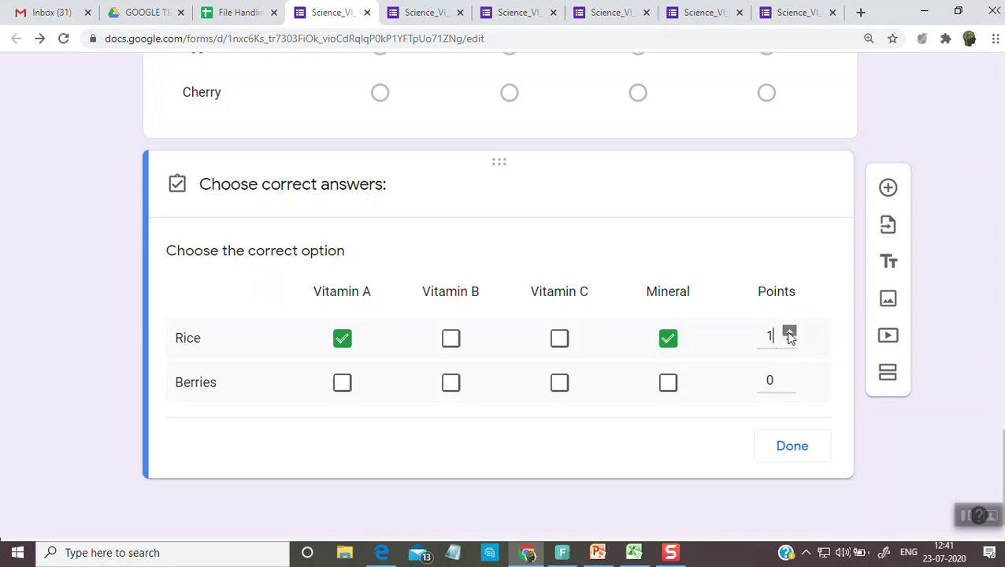
click(452, 383)
click(789, 445)
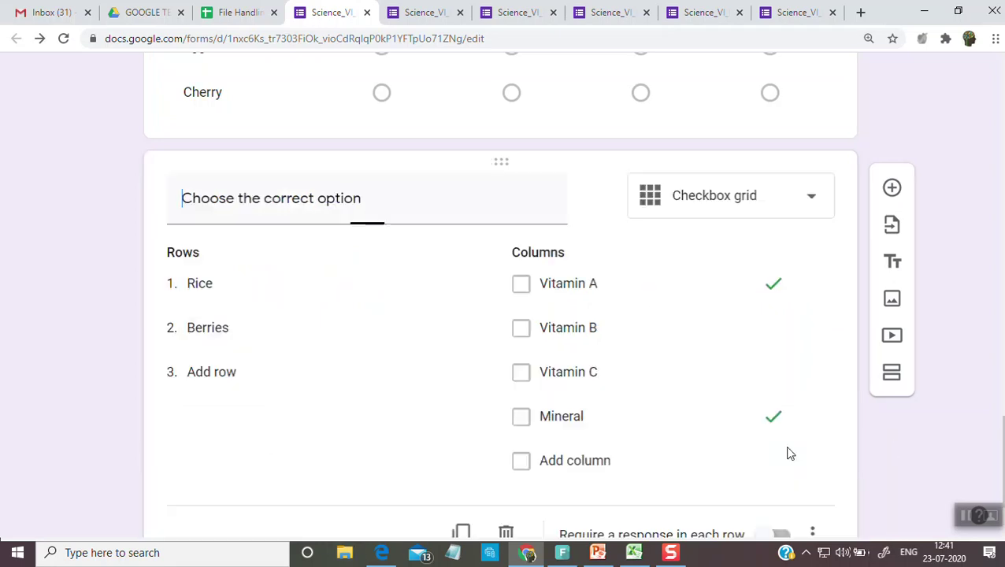
Preview the form and tick Vitamin A and Vitamin B for Rice in the checkbox grid.
scroll(679, 293, up, 10)
scroll(679, 293, up, 10)
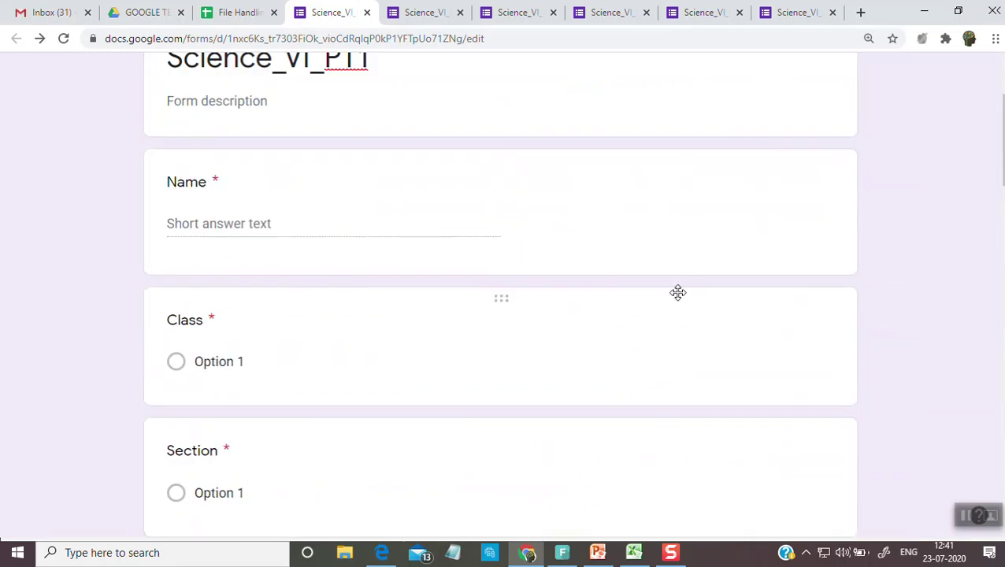
click(735, 84)
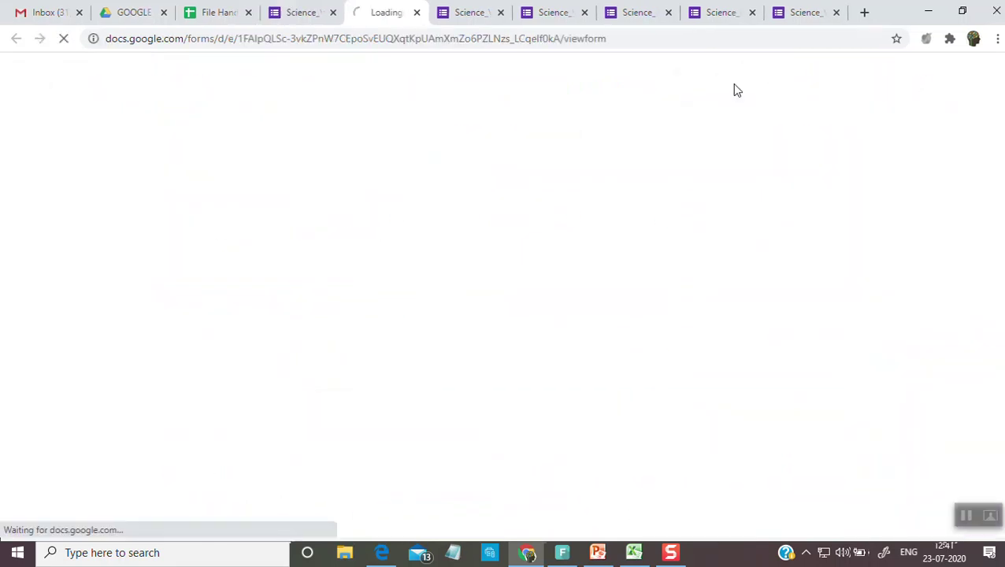
scroll(719, 370, down, 10)
scroll(719, 388, down, 6)
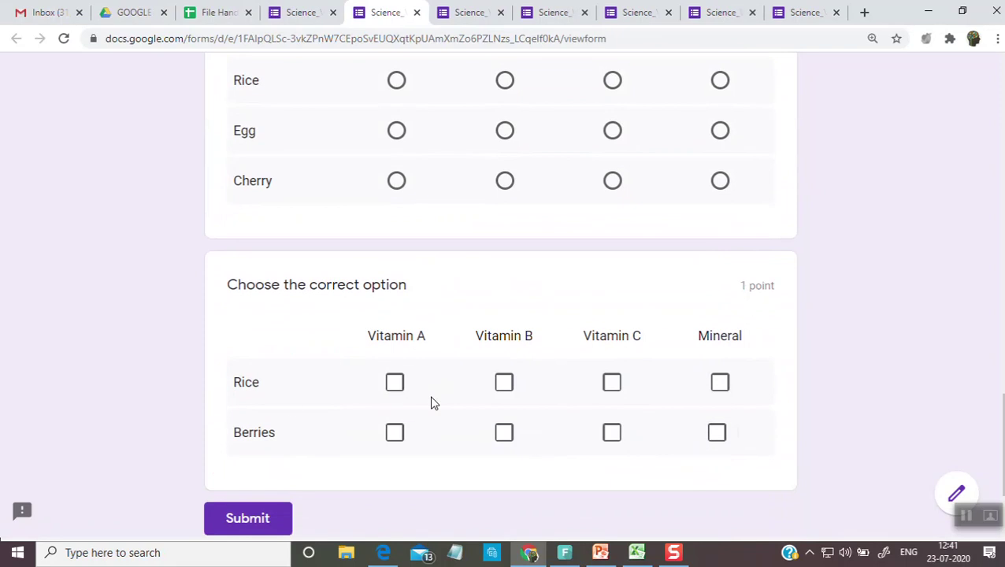
click(394, 383)
click(501, 383)
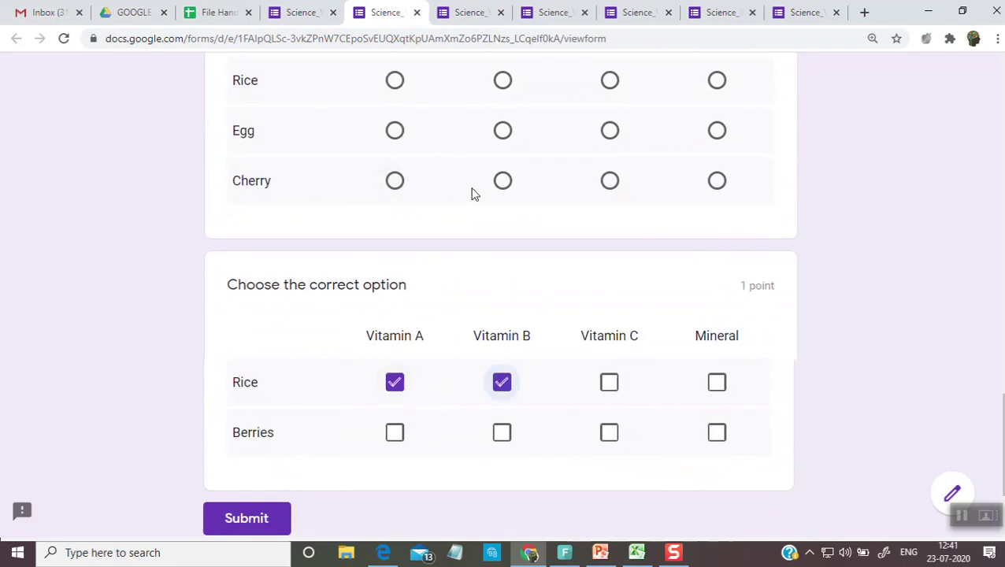
Test the multiple choice grid's Cherry row by choosing Body Building Food and switching to Energy Giving Food.
click(503, 182)
click(610, 182)
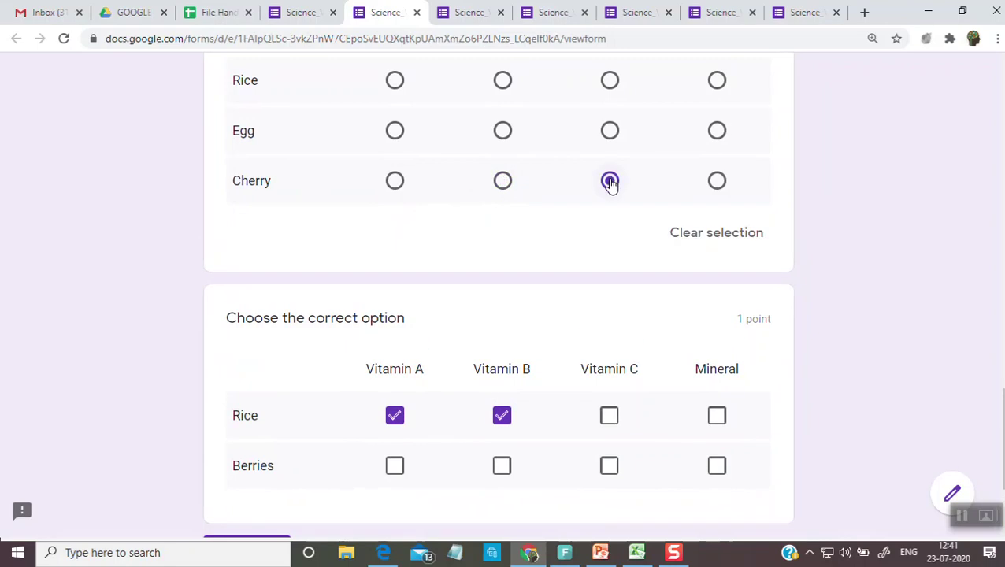
scroll(620, 307, up, 1)
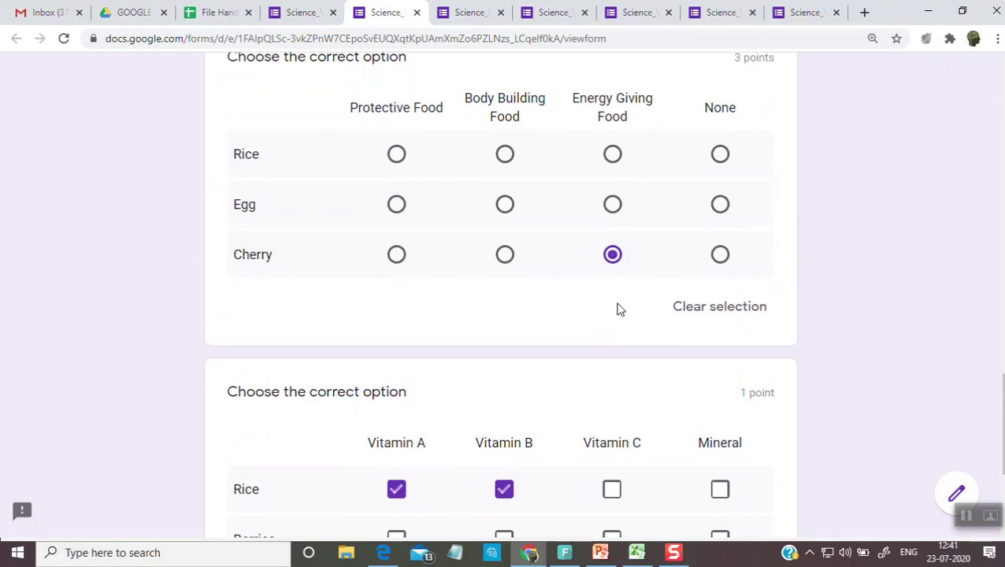
scroll(619, 307, down, 1)
Return to the form editor and add a question of type Date after the checkbox grid.
click(295, 12)
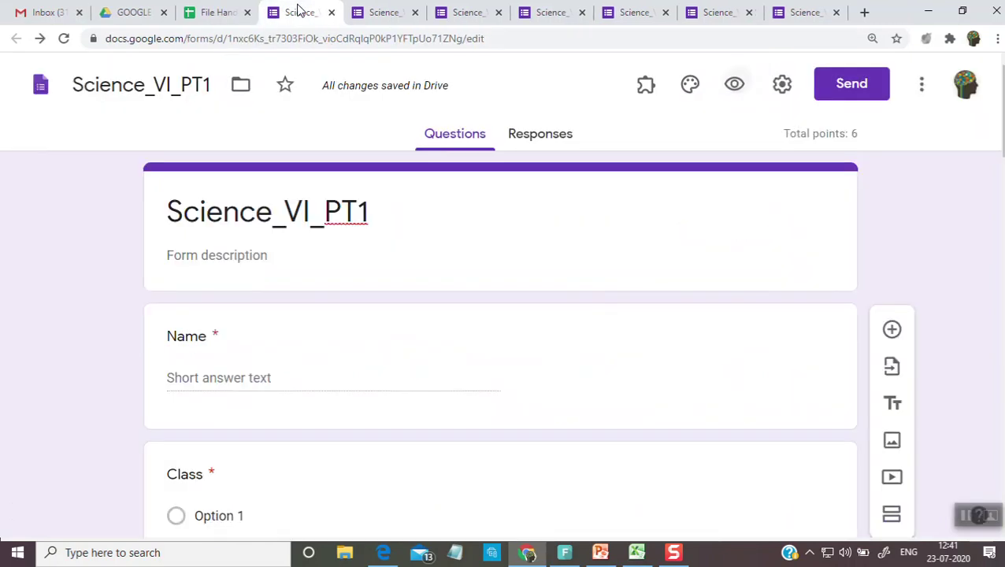
scroll(440, 340, down, 20)
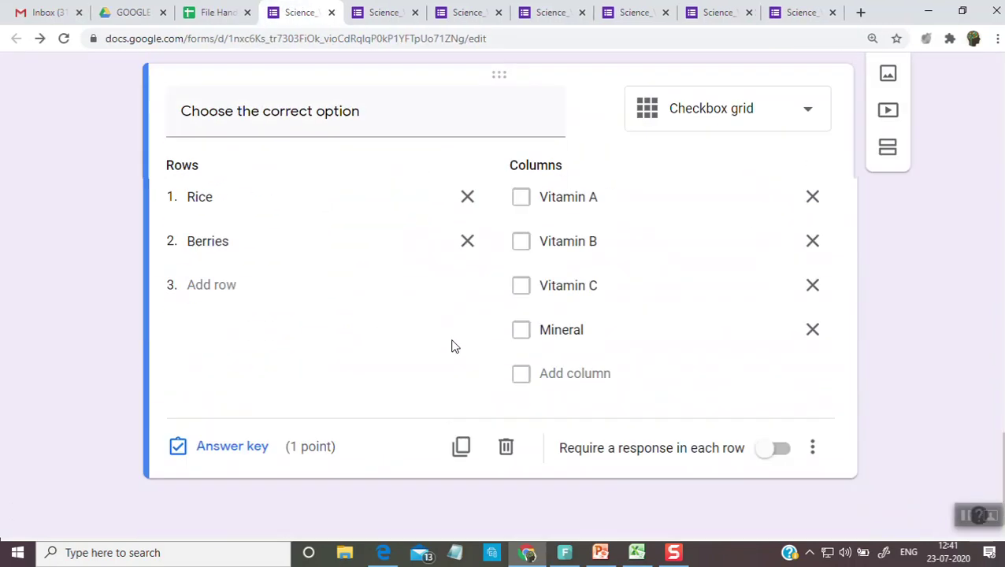
click(888, 187)
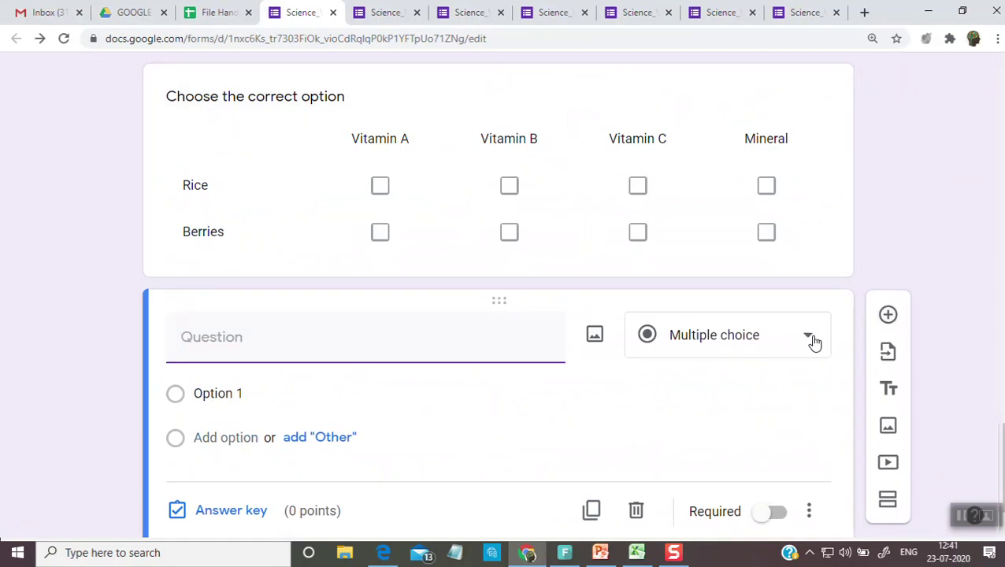
click(813, 341)
scroll(785, 349, down, 2)
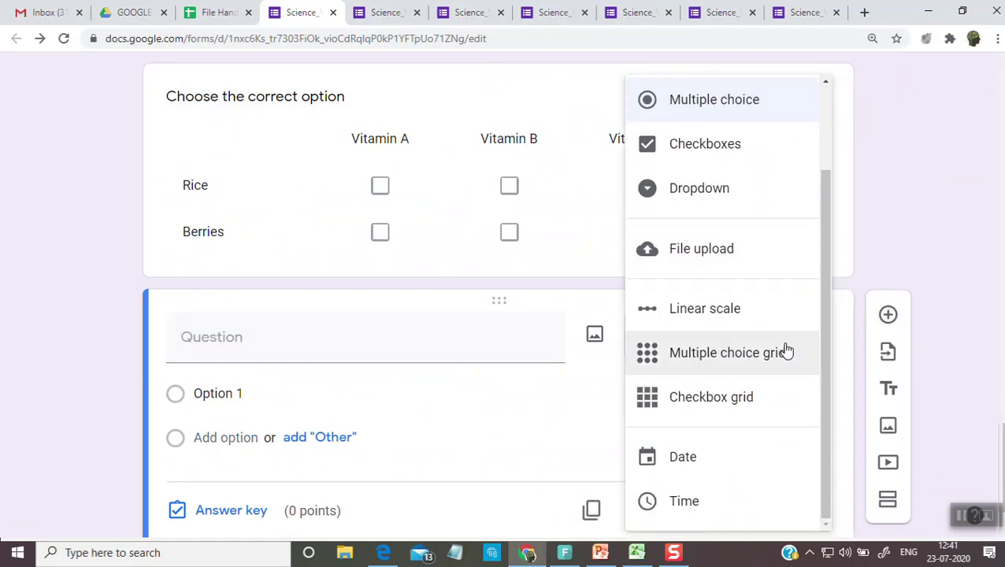
click(683, 468)
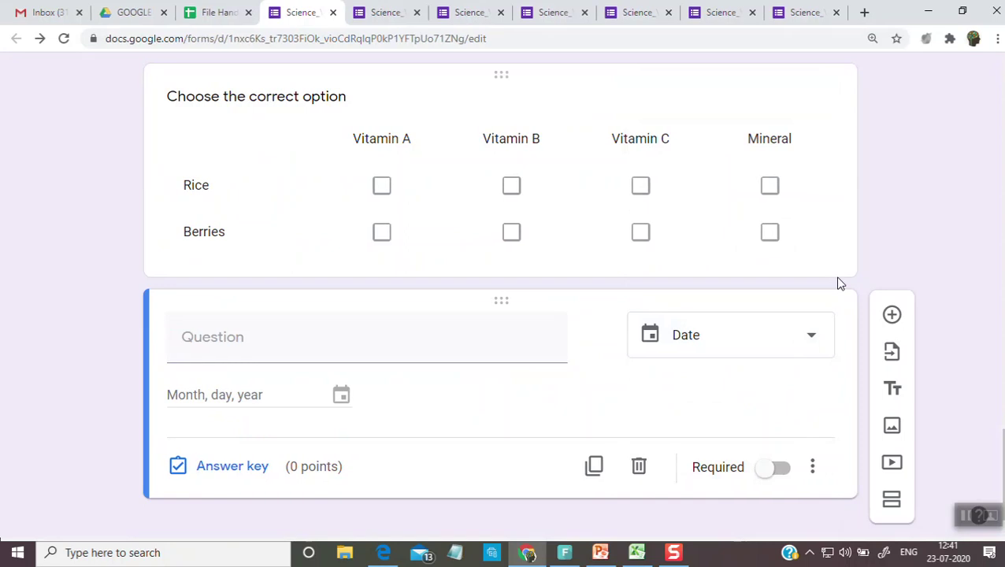
Enter "Date of Birth" as the date question's text, keeping its type as Date.
click(780, 336)
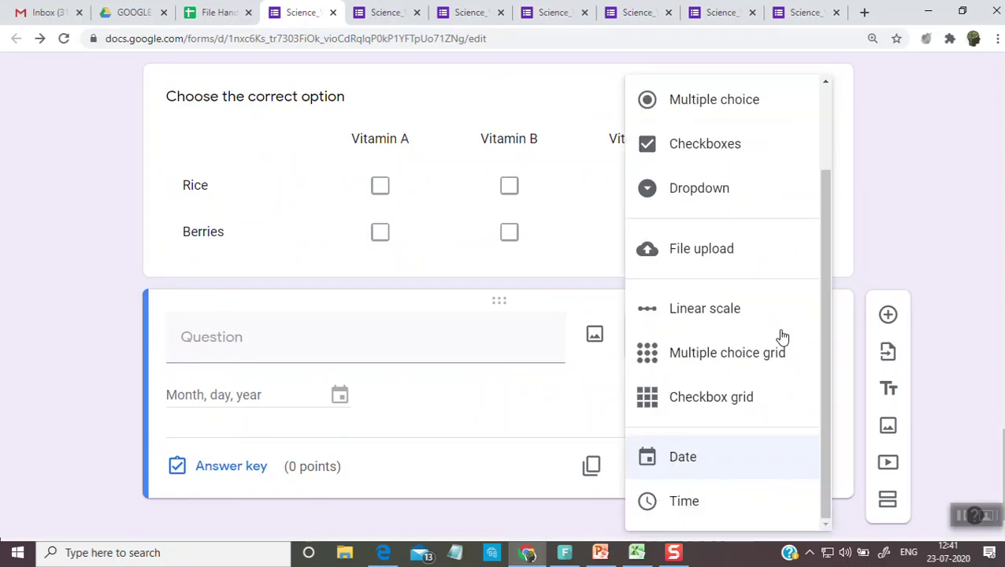
click(562, 387)
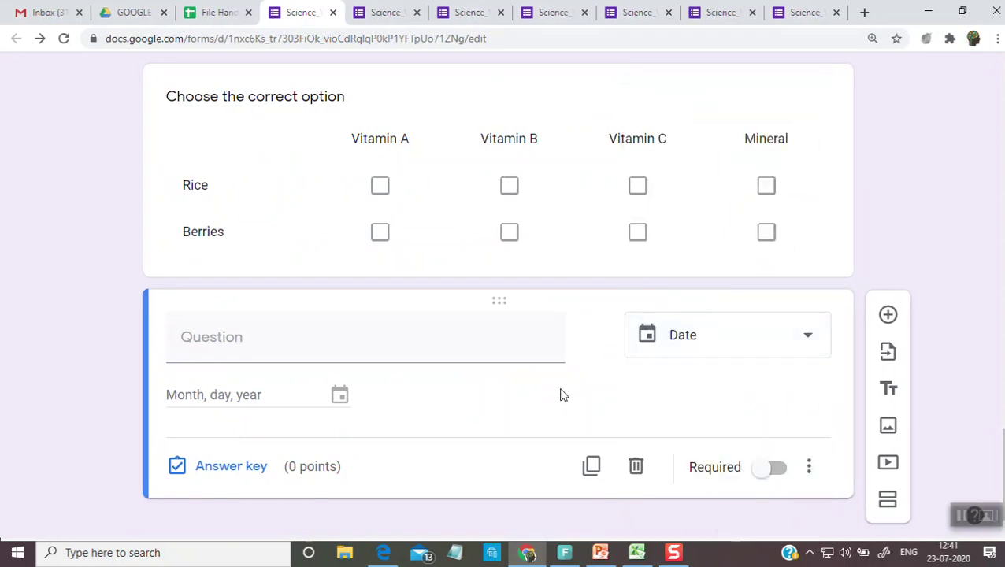
click(431, 351)
text(Date of Birth)
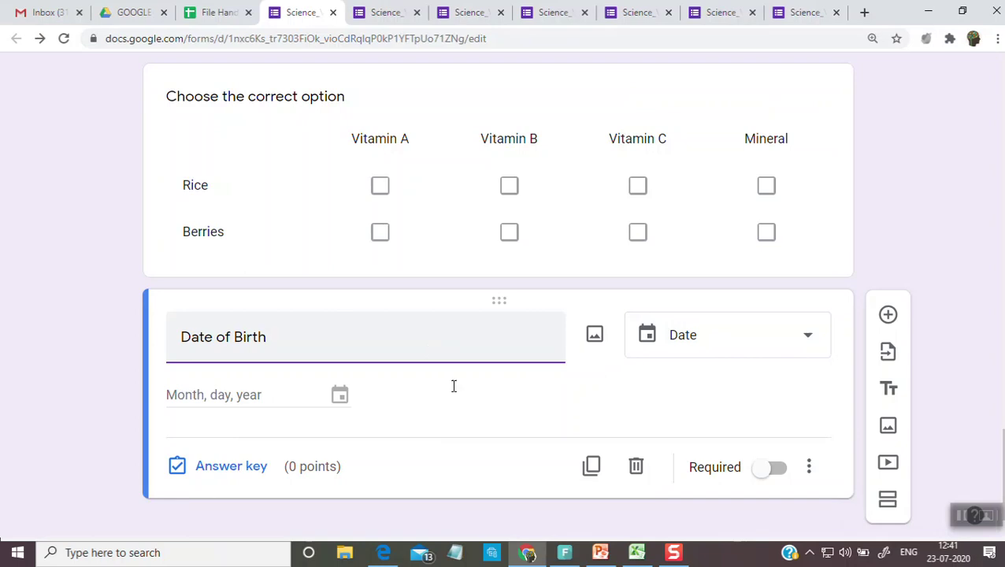
click(422, 440)
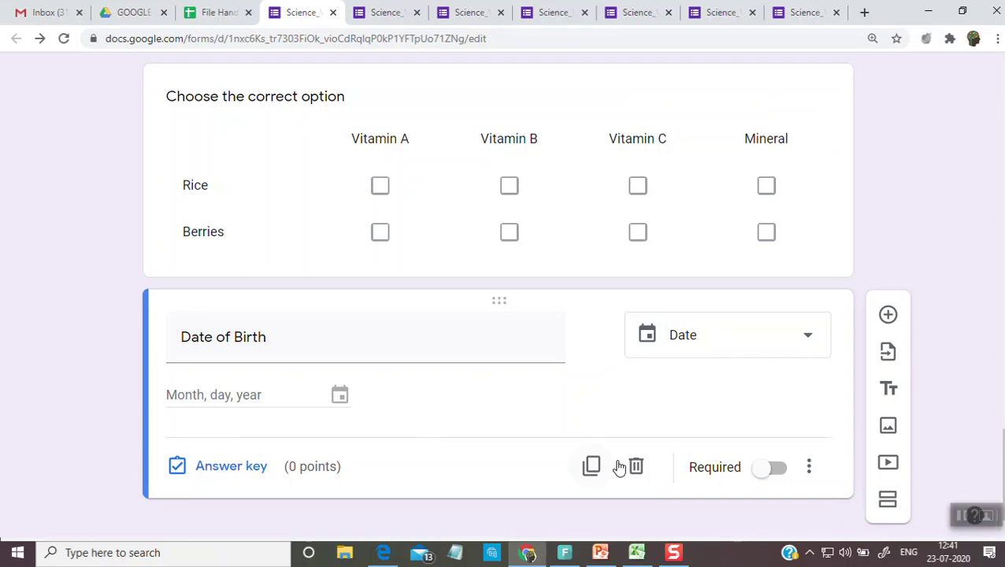
Preview the form and pick a test date from the calendar of the Date of Birth question.
scroll(752, 262, up, 5)
scroll(752, 262, up, 10)
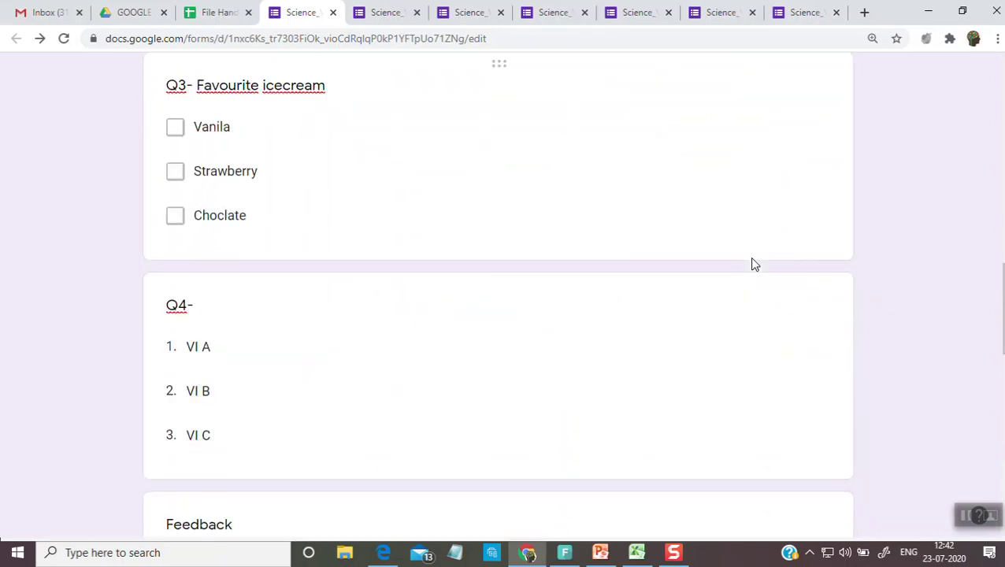
click(737, 85)
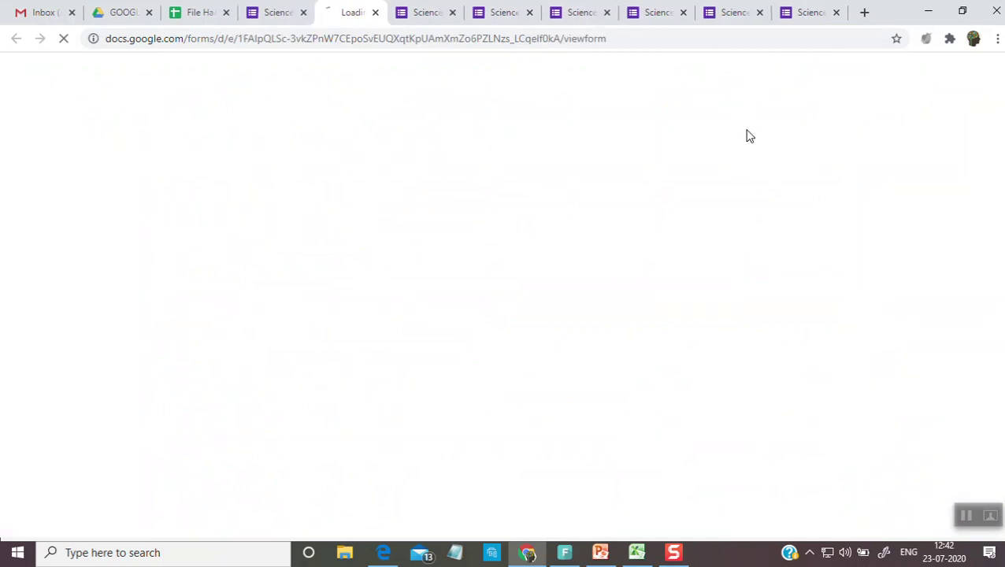
scroll(723, 377, down, 5)
scroll(723, 377, down, 15)
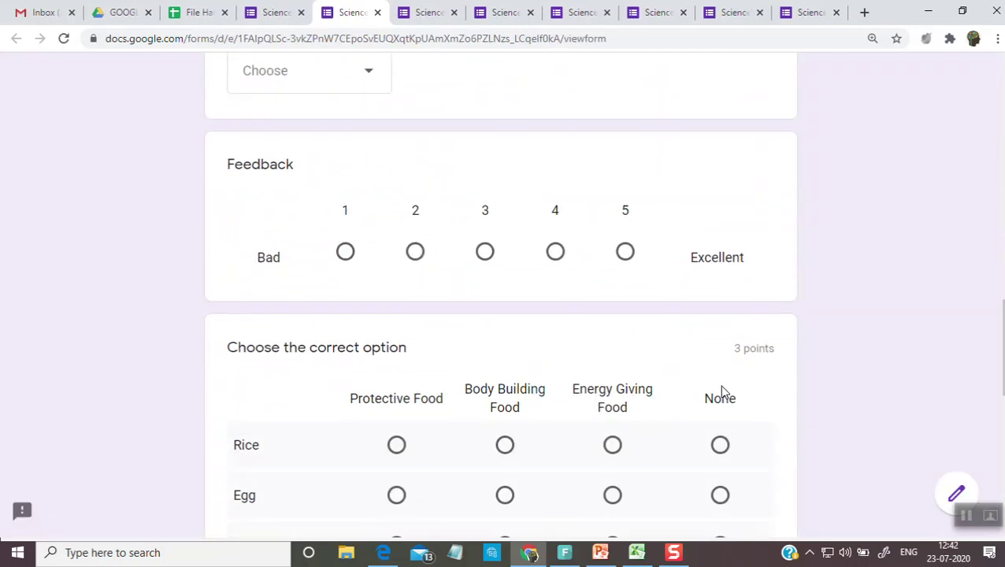
click(314, 316)
click(336, 314)
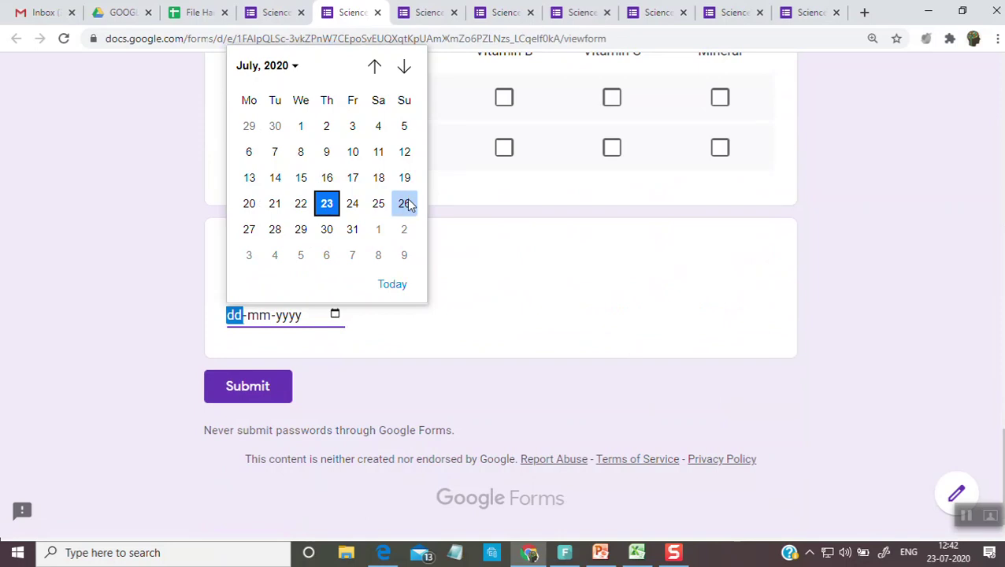
click(406, 204)
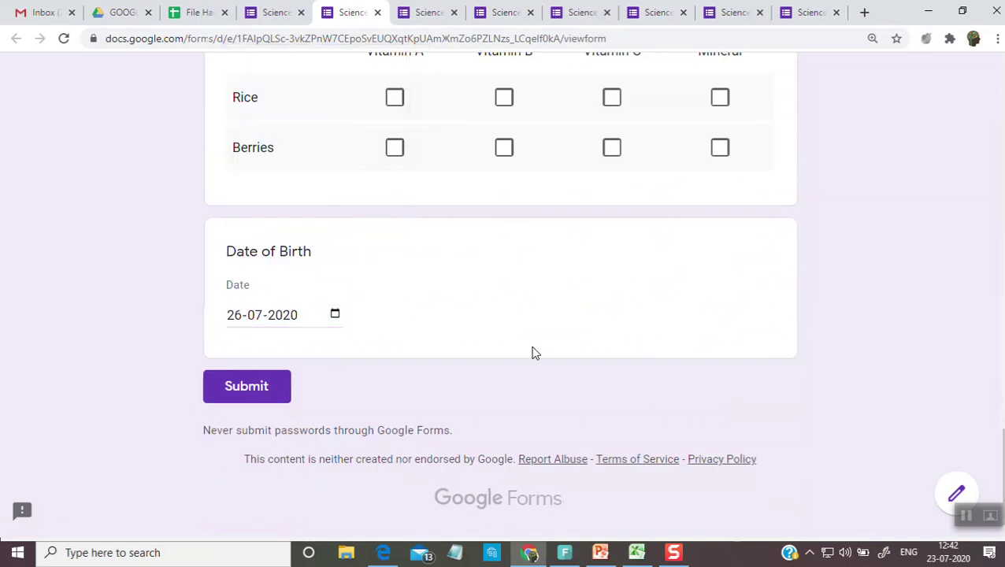